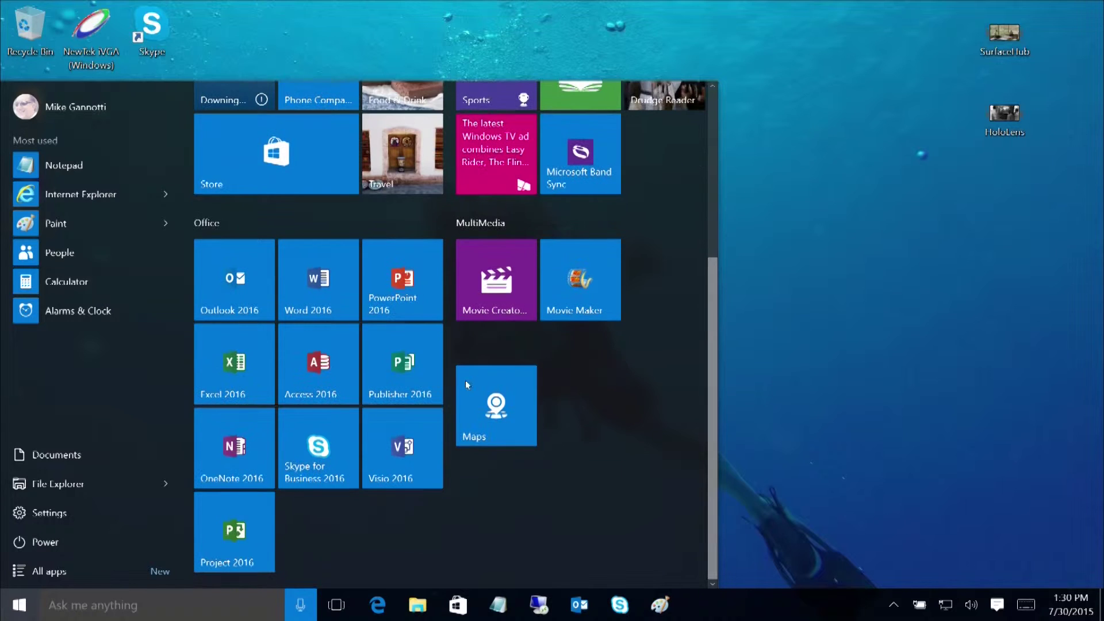
# Open the Maps app, allow it to access the location and location history, and maximize its window
pyautogui.press('Return')
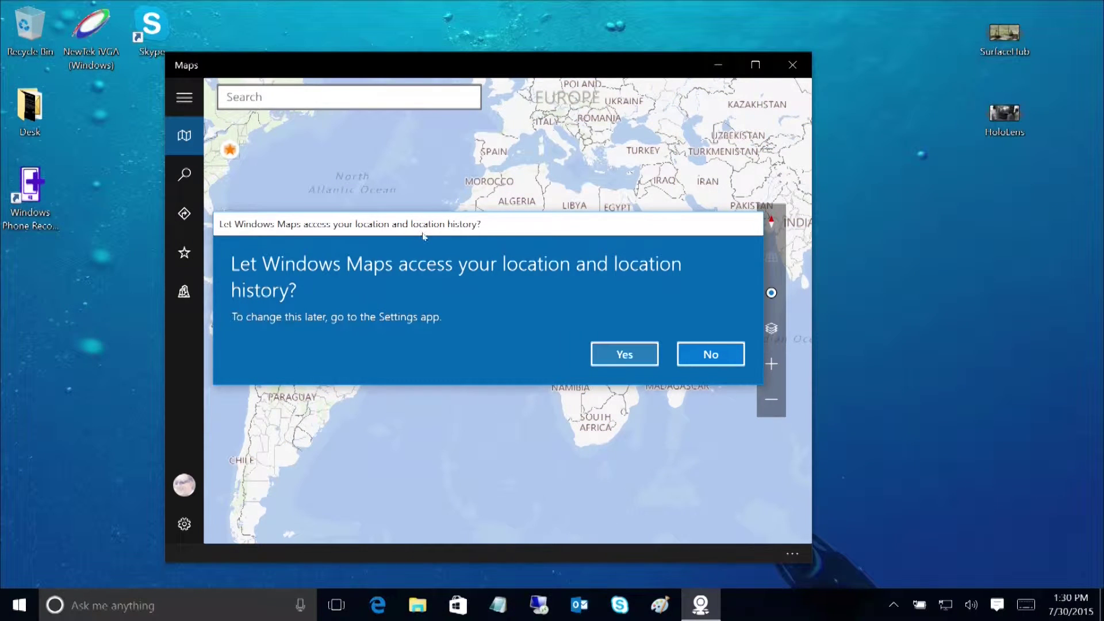
pyautogui.press('Return')
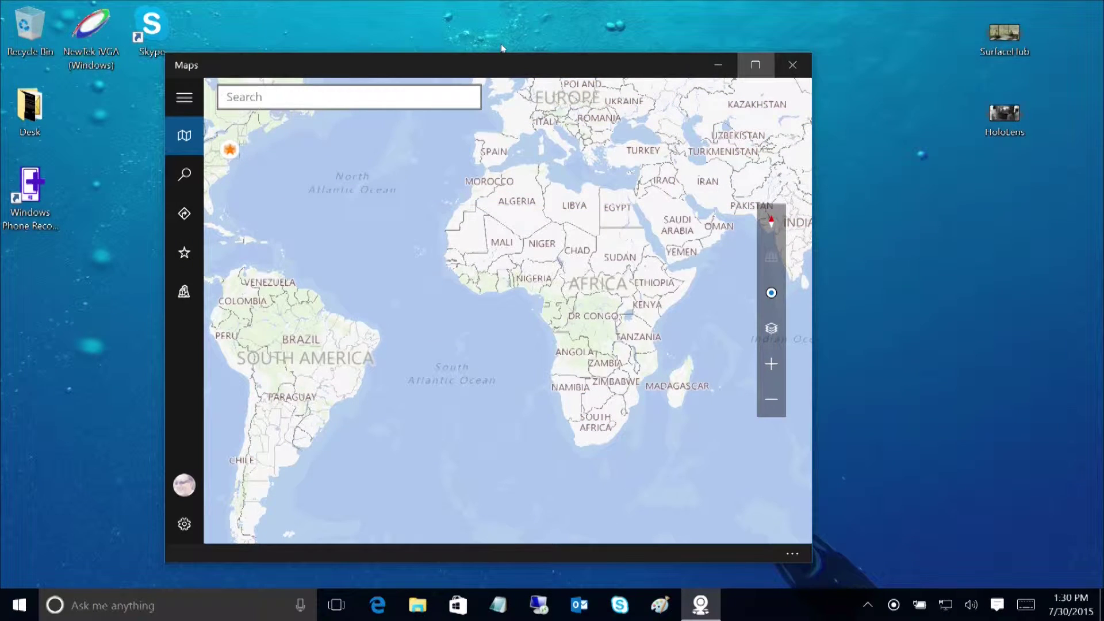
pyautogui.press('super+Up')
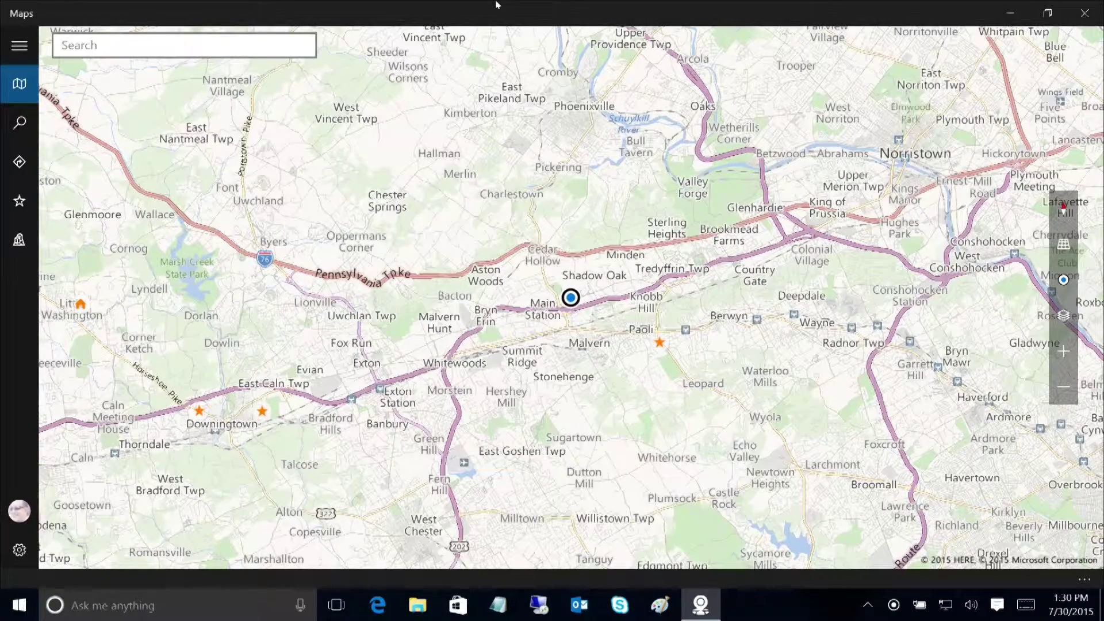
# Look up Trader+Joe's from the recent searches and examine its favorites, share, nearby and pin-to-Start options
pyautogui.click(152, 36)
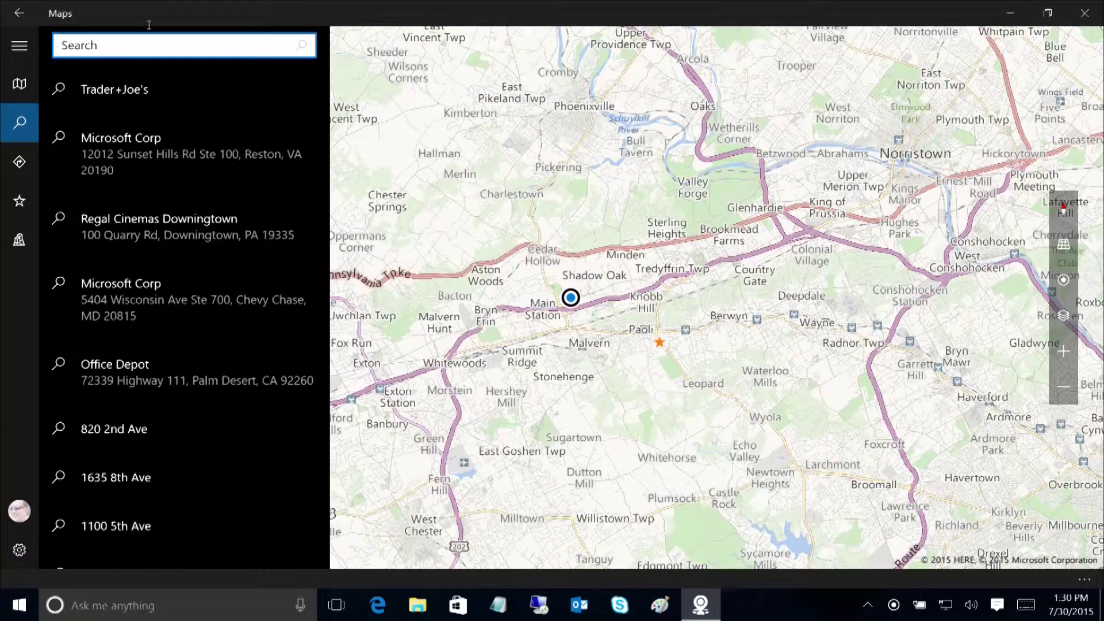
pyautogui.click(89, 71)
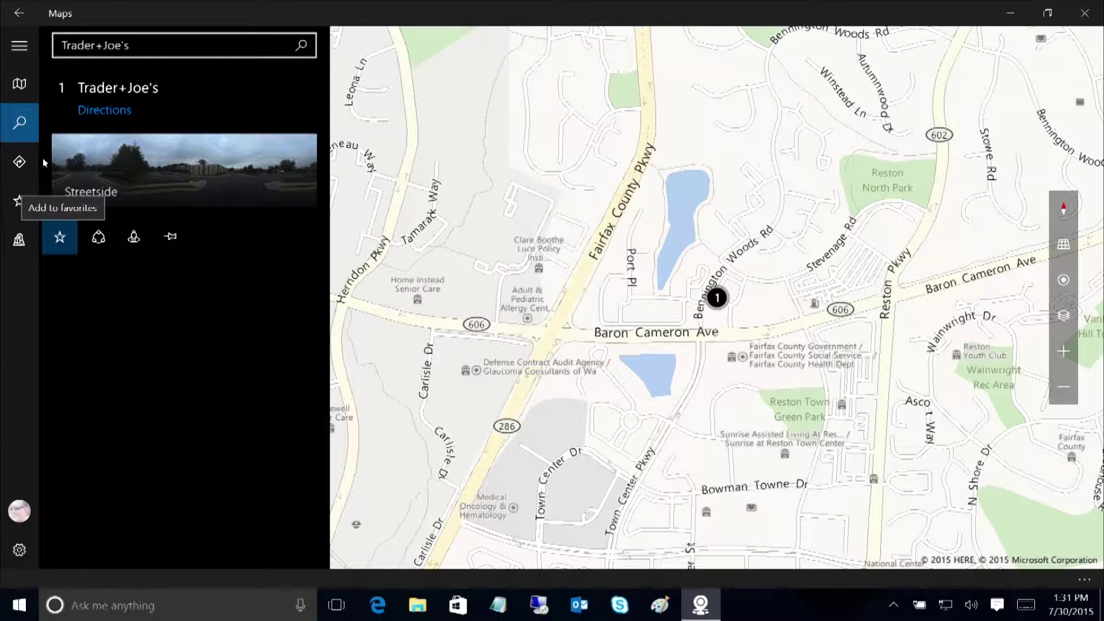
pyautogui.press('Tab')
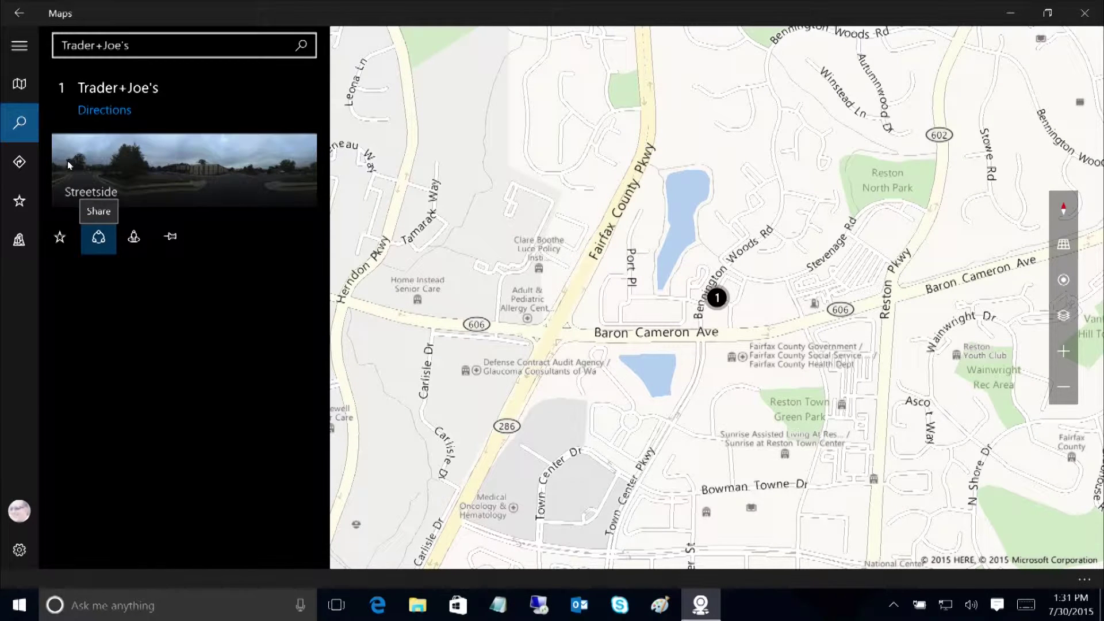
pyautogui.press('Tab')
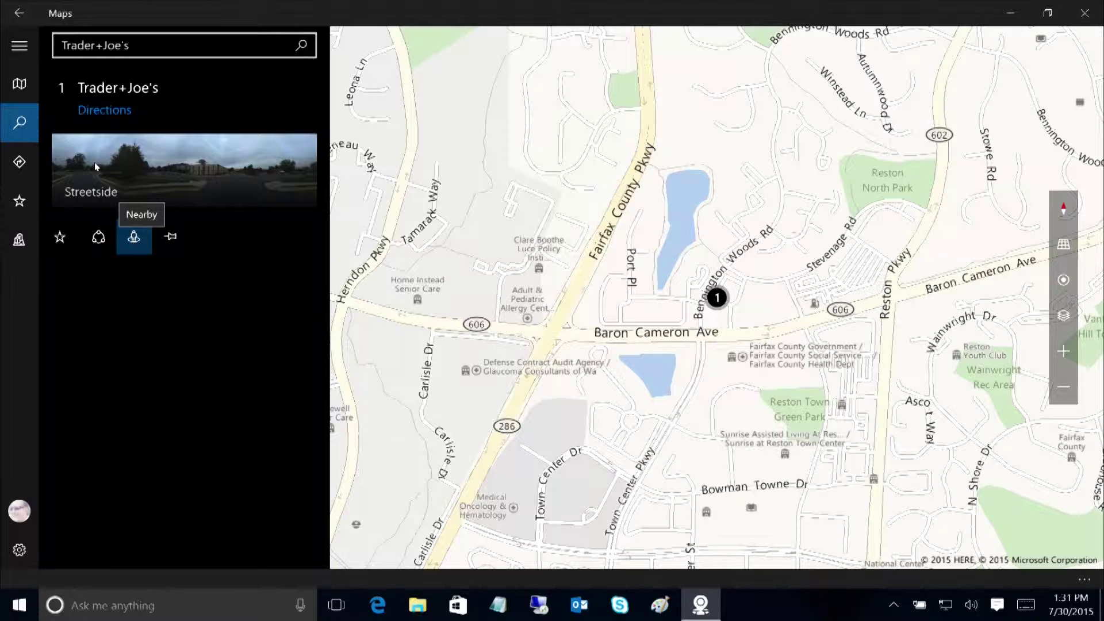
pyautogui.press('Tab')
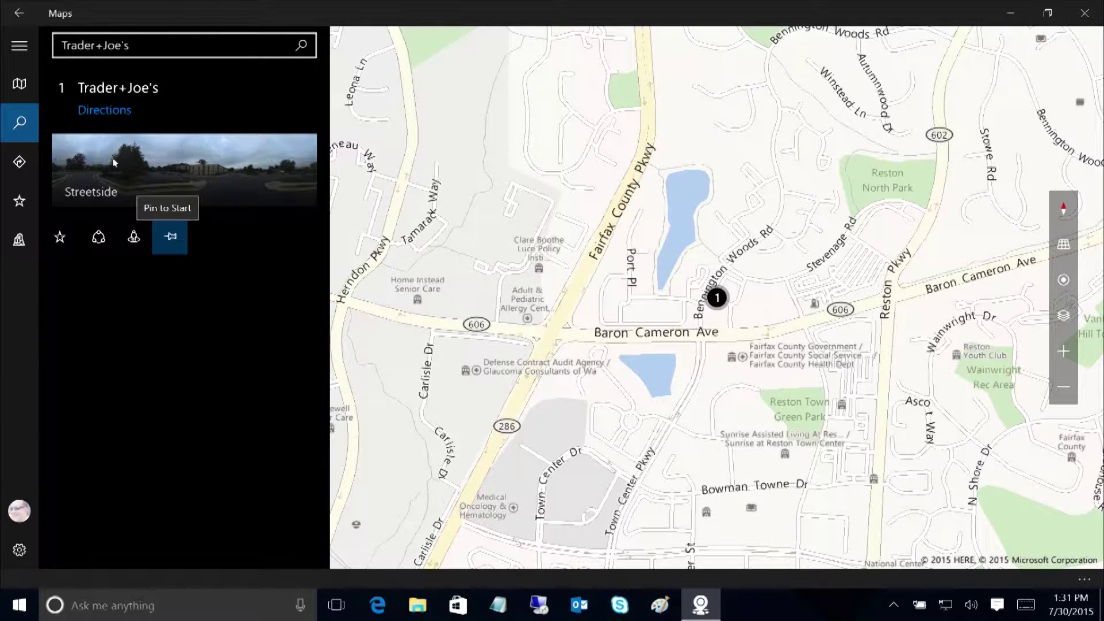
pyautogui.press('Tab')
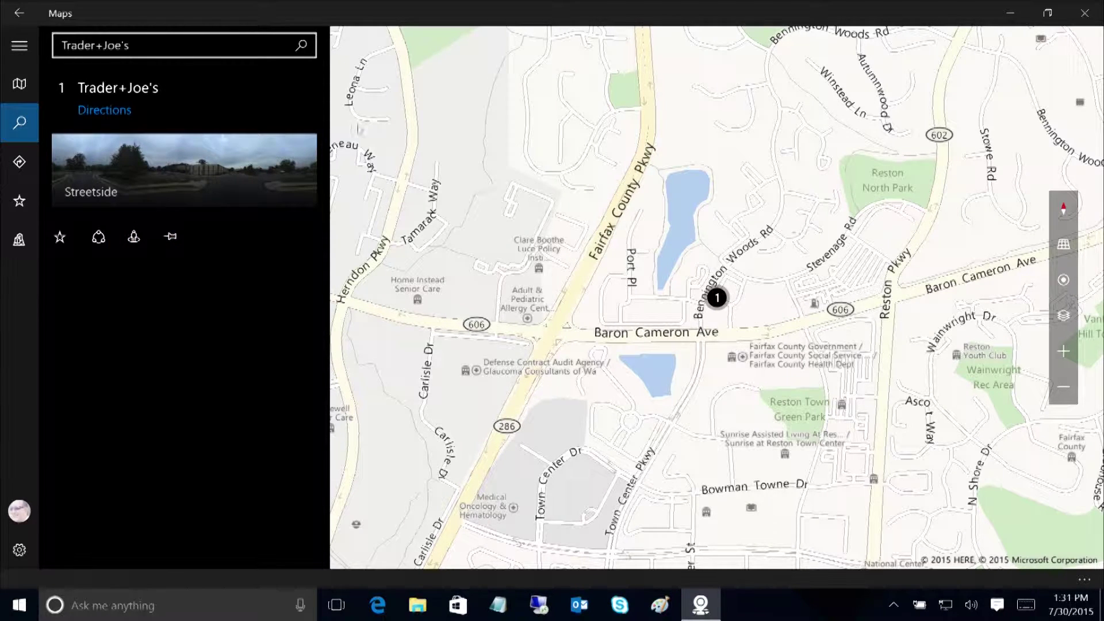
# Get driving directions from the current location to Trader+Joe's and preview the turn-by-turn navigation
pyautogui.press('Return')
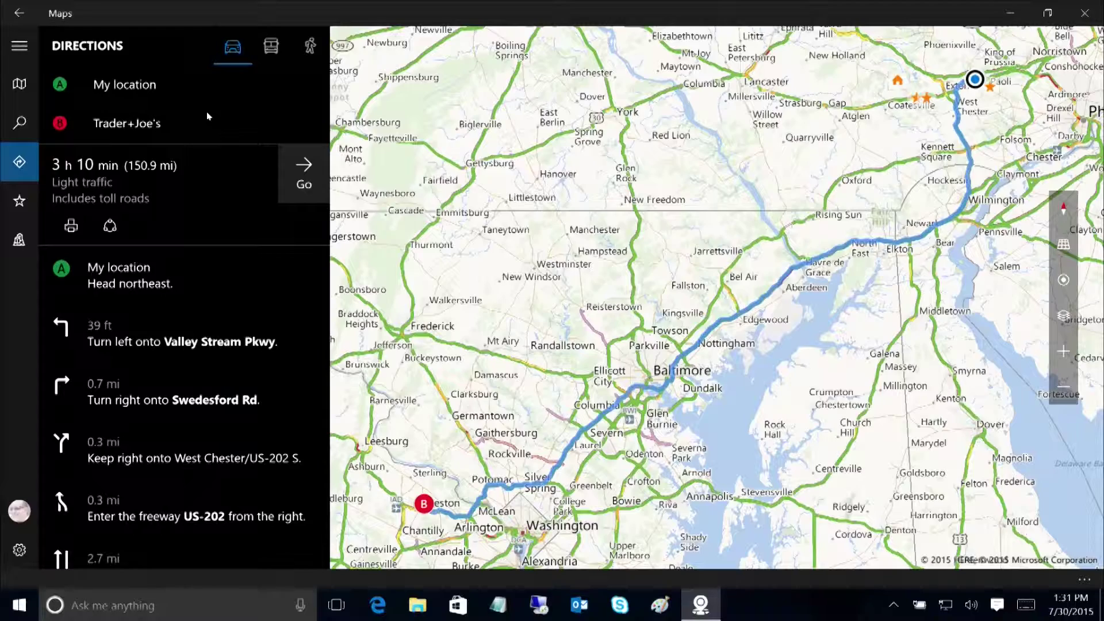
pyautogui.press('Return')
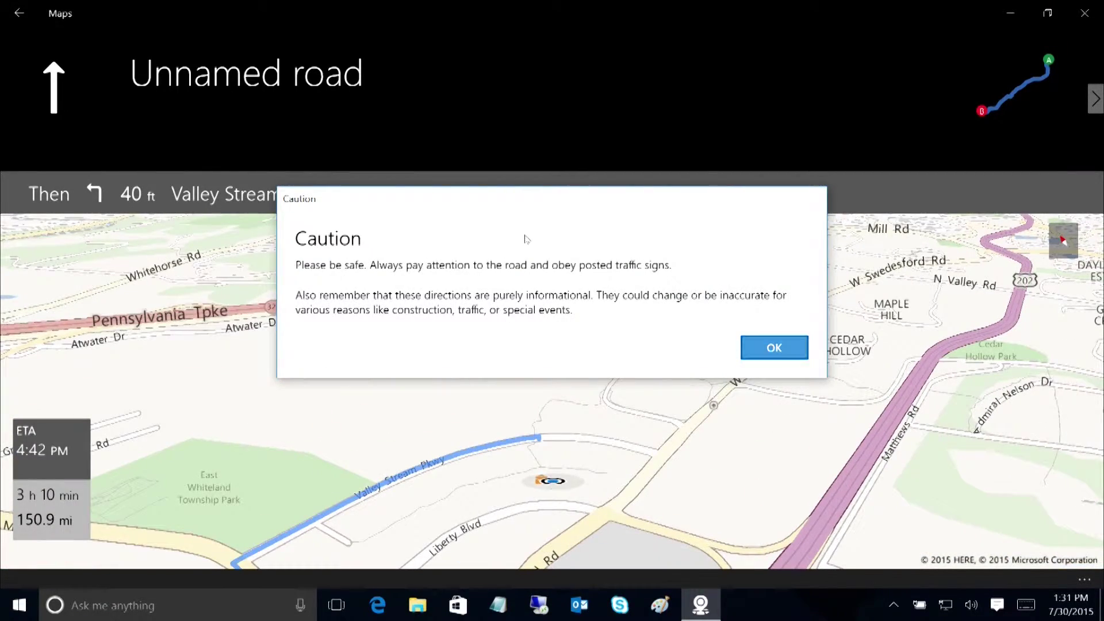
pyautogui.press('Return')
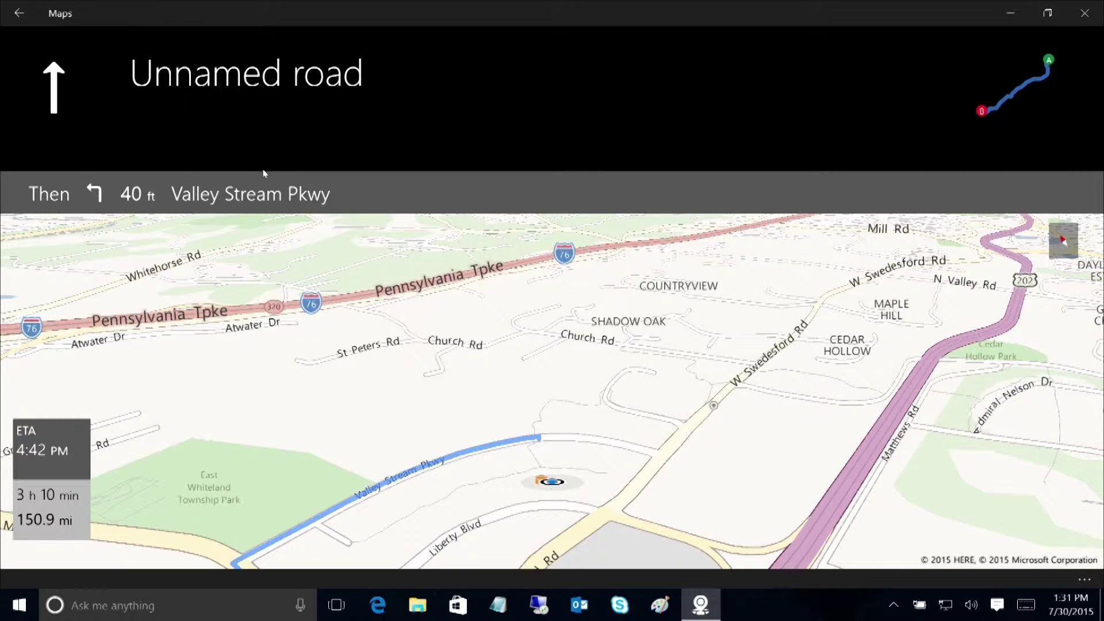
pyautogui.click(14, 12)
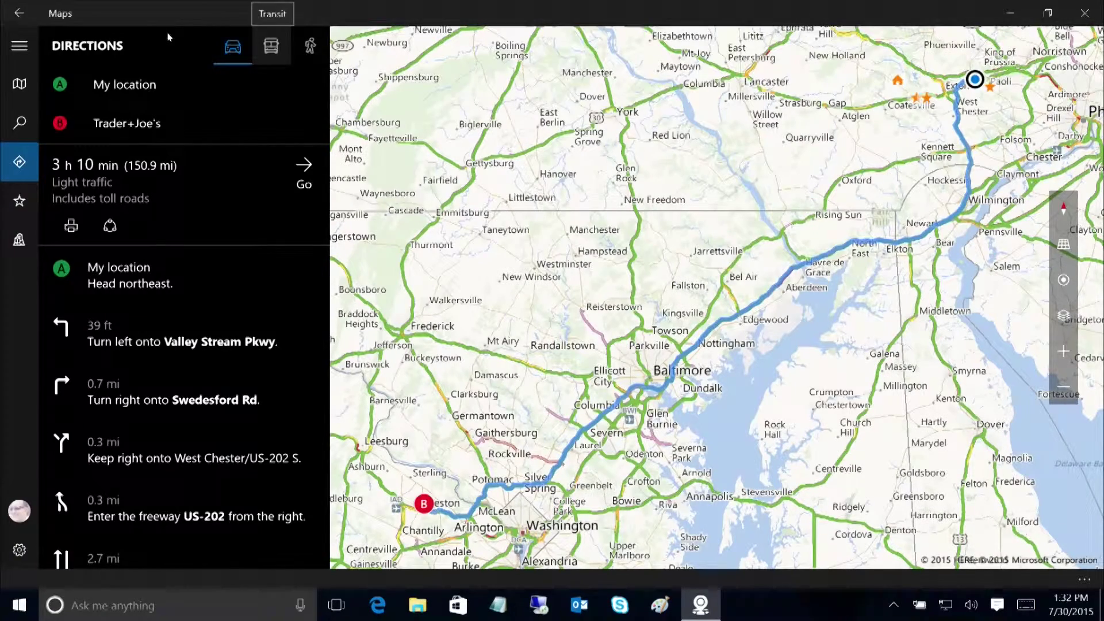
# View the transit and walking directions to Trader+Joe's and go back to the main map
pyautogui.press('Right')
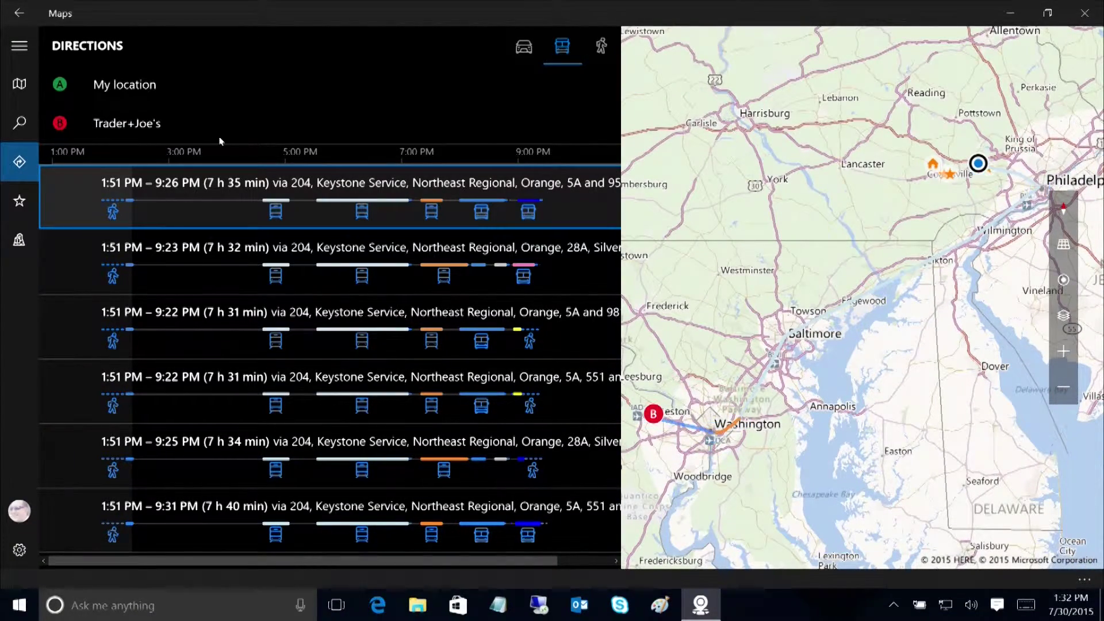
pyautogui.click(601, 46)
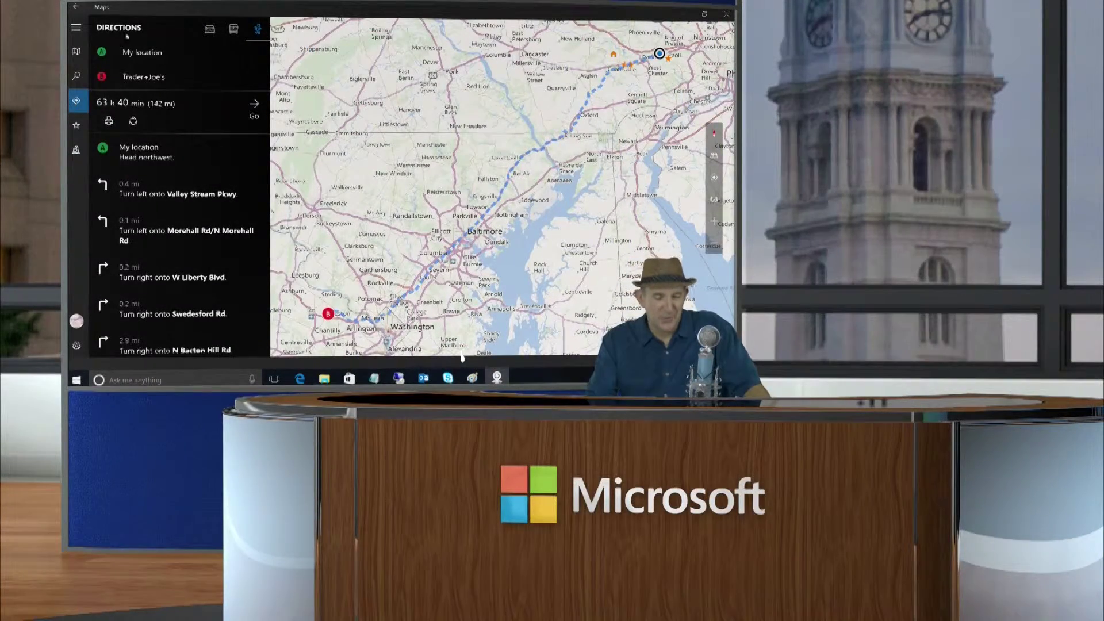
pyautogui.click(75, 7)
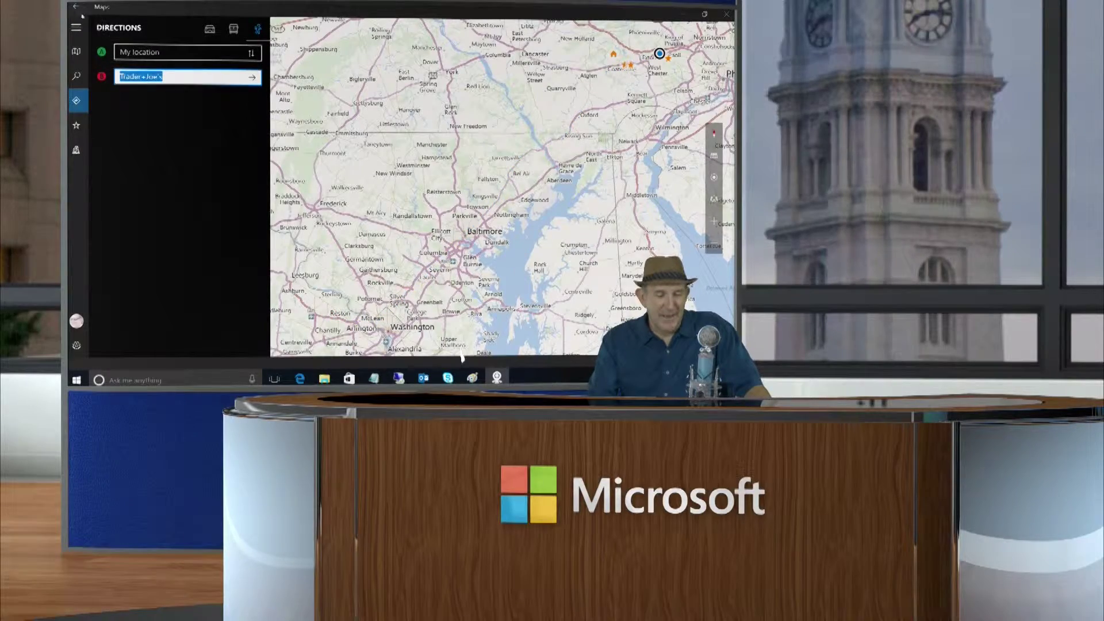
pyautogui.click(75, 7)
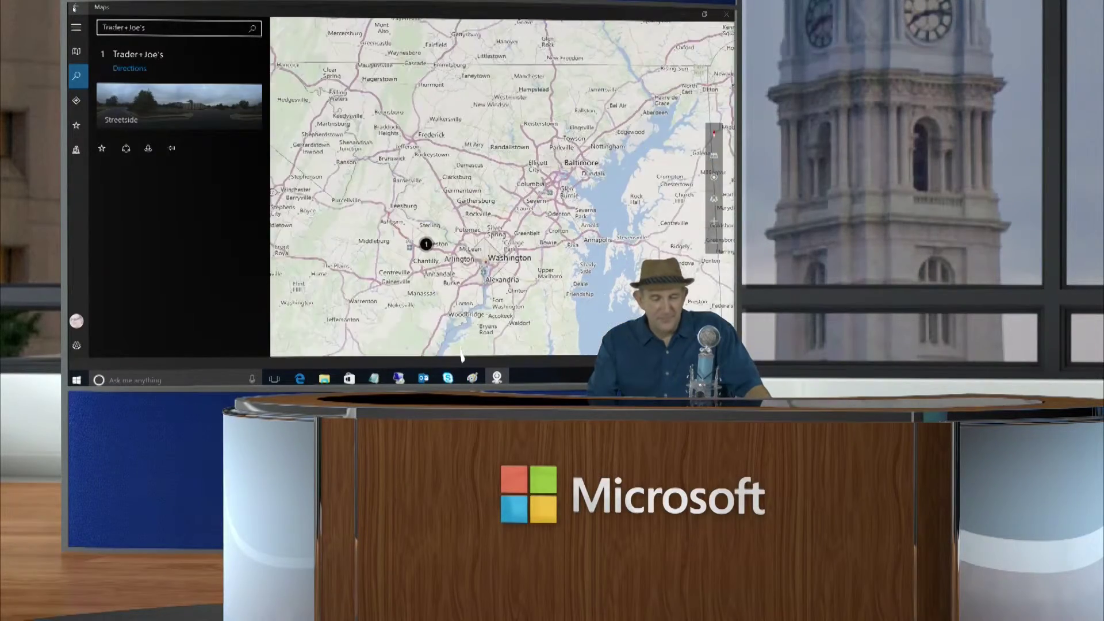
pyautogui.click(74, 7)
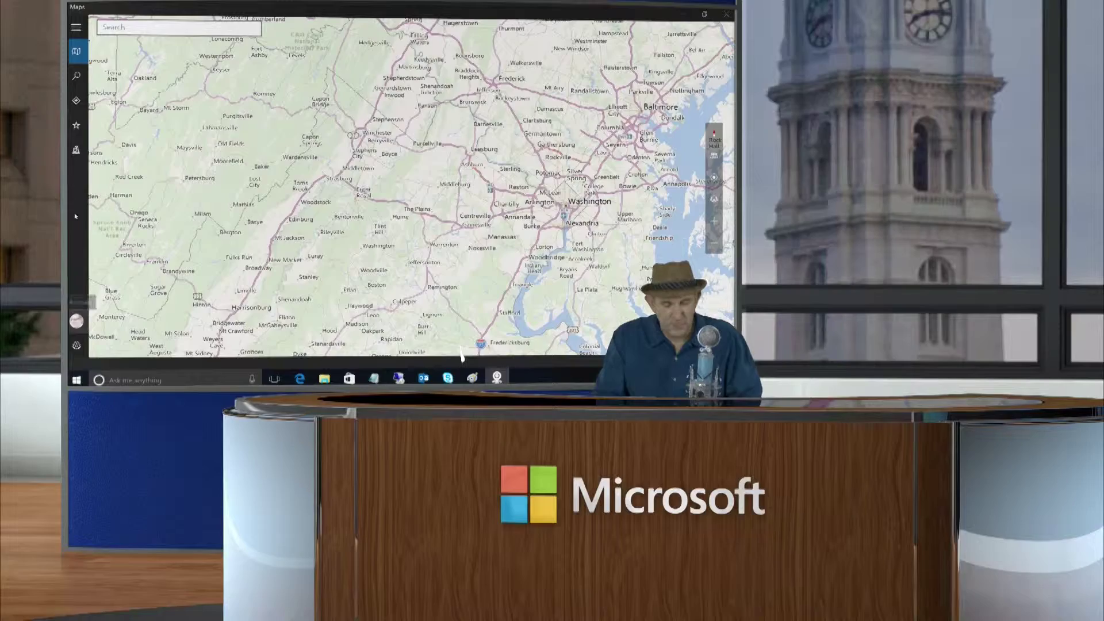
# Examine the Maps settings, including units, offline maps, search history, the turn-by-turn map background options and privacy
pyautogui.click(77, 345)
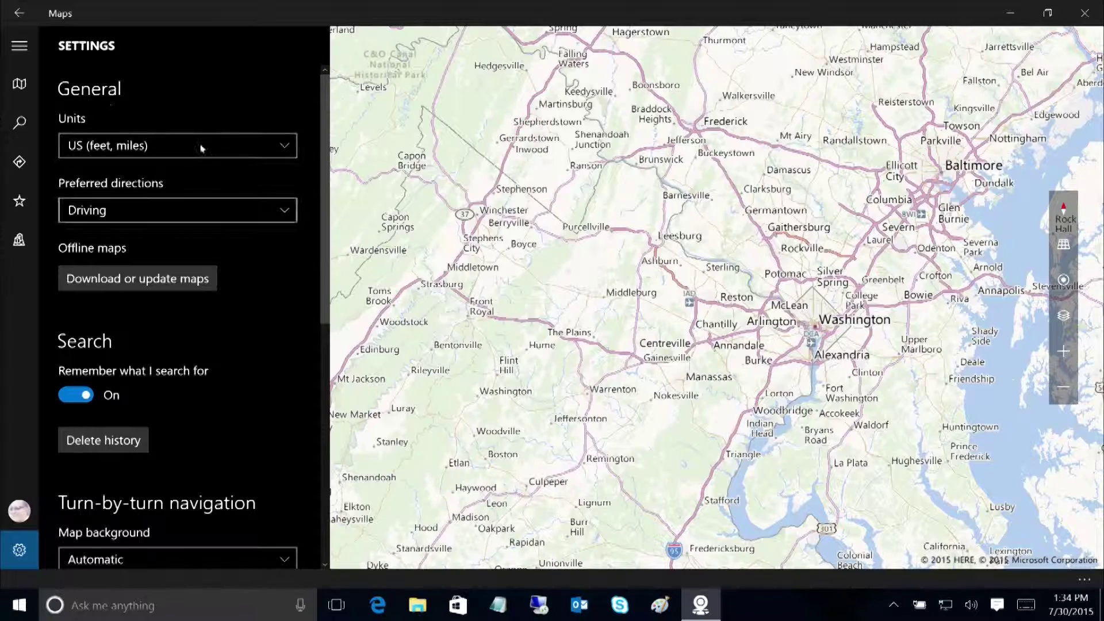
pyautogui.scroll(-1, 219, 141)
pyautogui.scroll(-2, 219, 146)
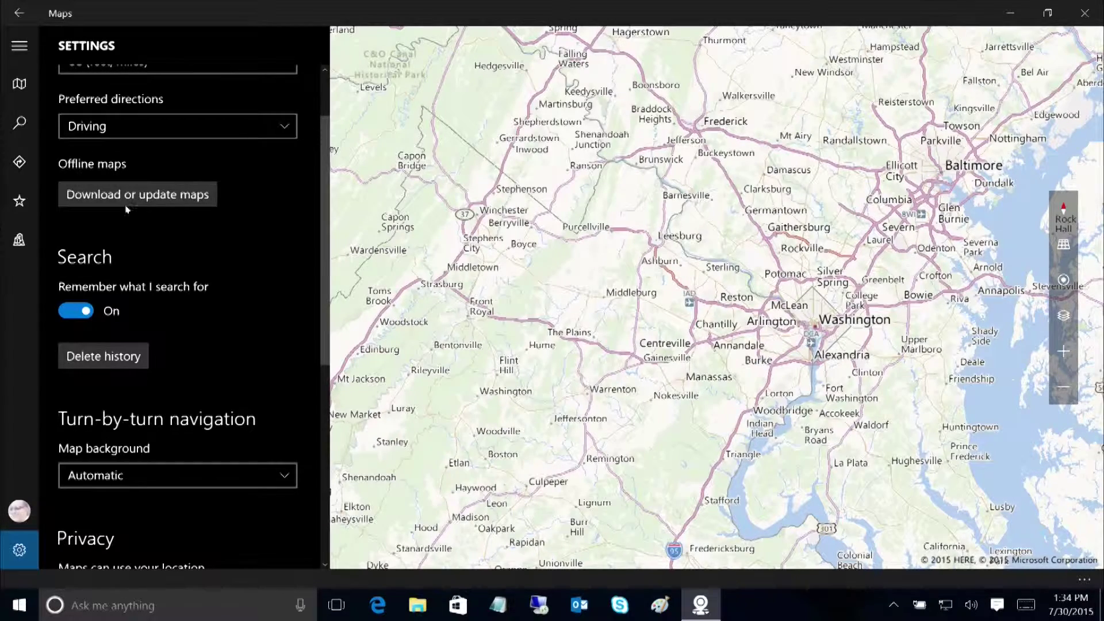
pyautogui.click(98, 194)
pyautogui.scroll(-5, 216, 239)
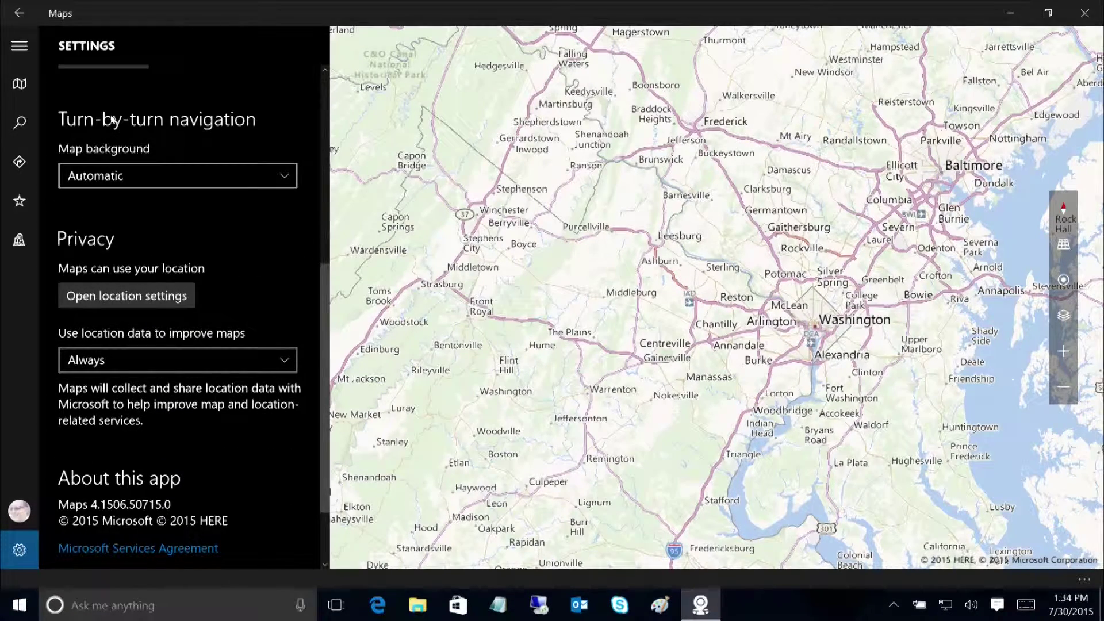
pyautogui.press('space')
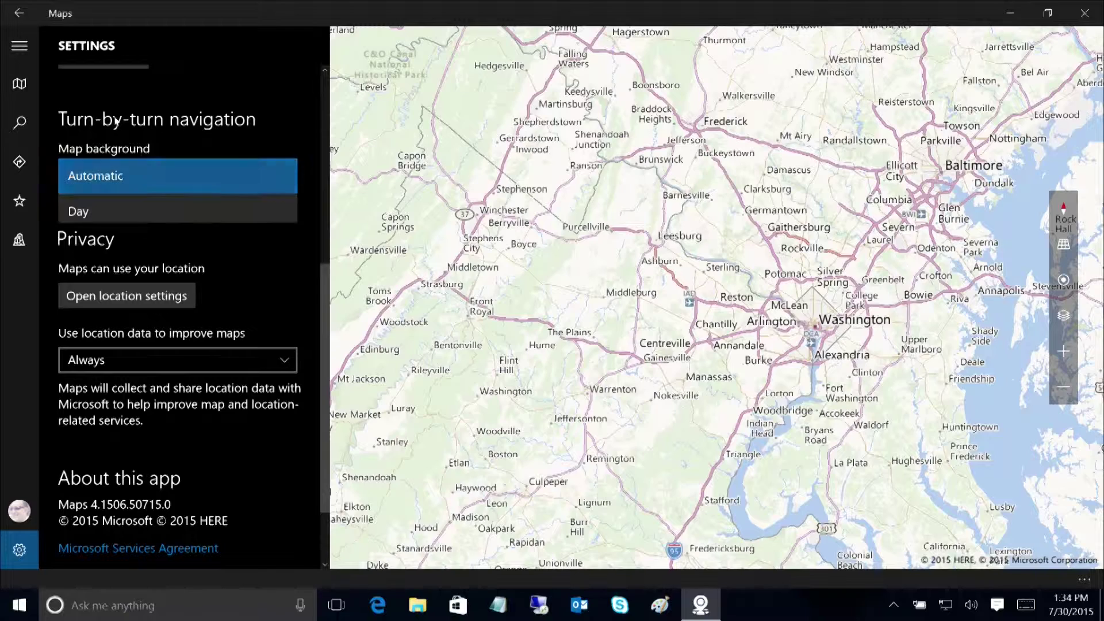
pyautogui.press('Escape')
pyautogui.press('Tab')
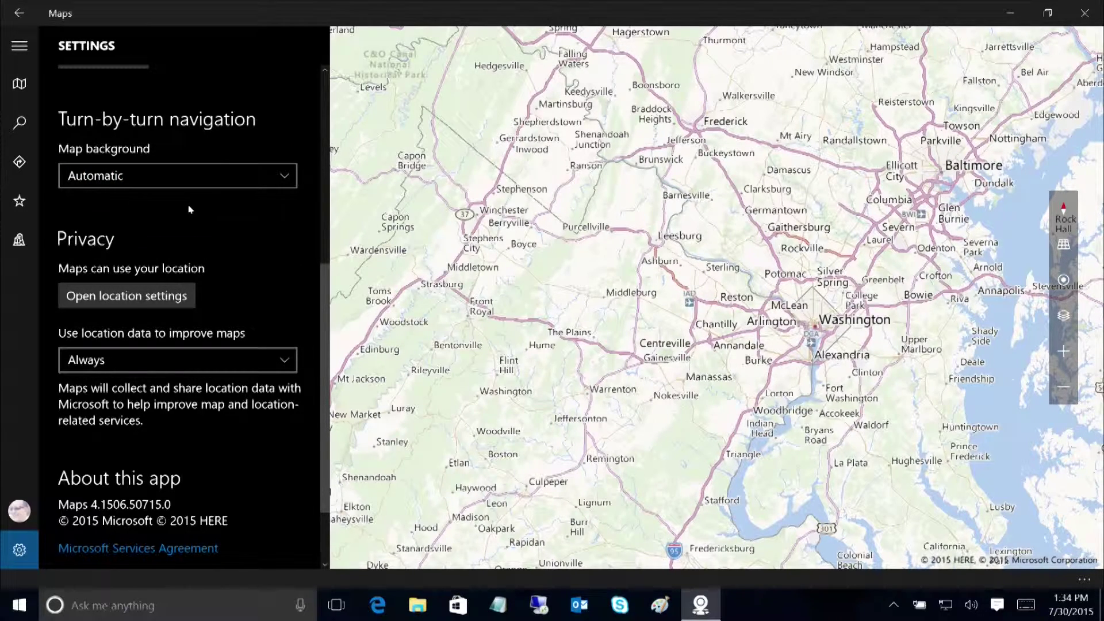
pyautogui.scroll(-1, 216, 229)
pyautogui.scroll(-2, 216, 230)
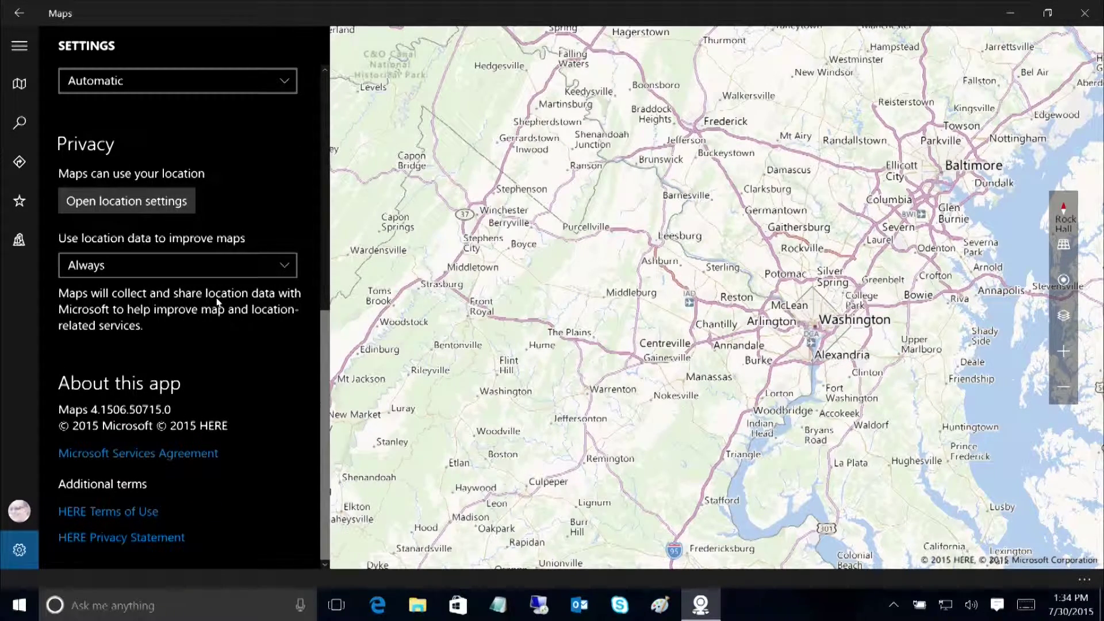
# Open the offline map download settings from within the Maps settings, and close the windows to return to the desktop
pyautogui.scroll(10, 217, 293)
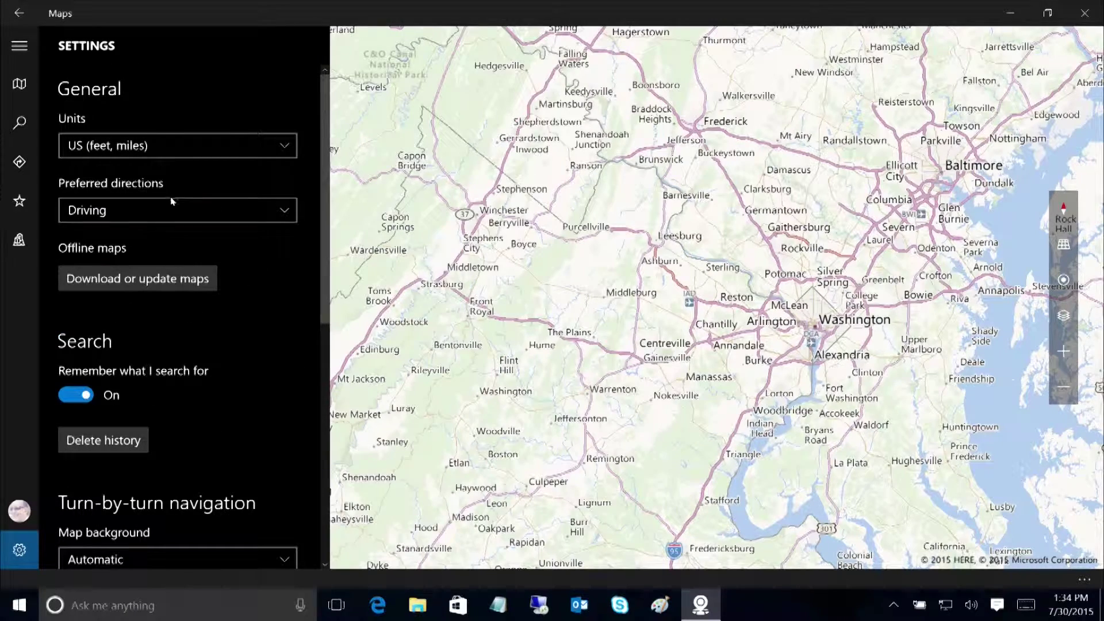
pyautogui.click(92, 278)
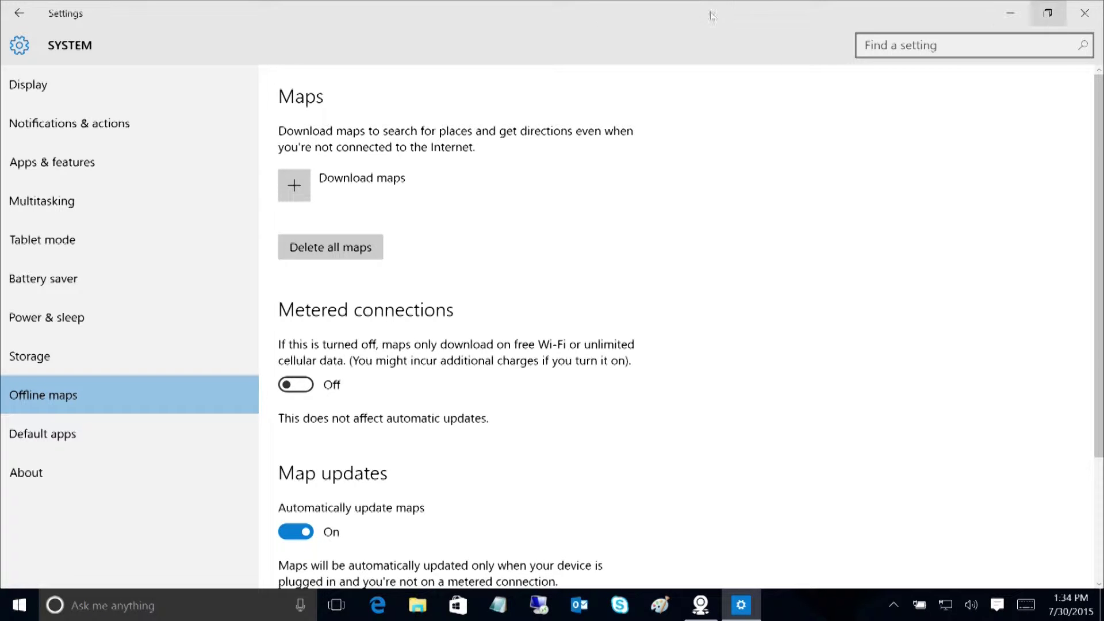
pyautogui.hotkey('alt', 'F4')
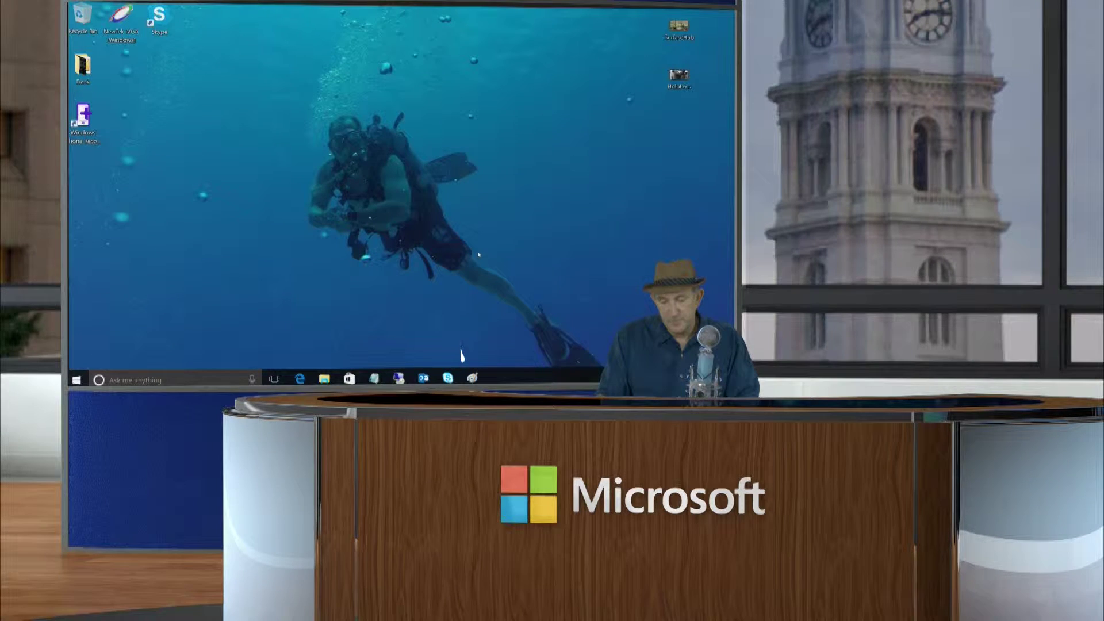
# Open all Windows settings from the Action Center and go to the System section's Offline maps page
pyautogui.press('super+a')
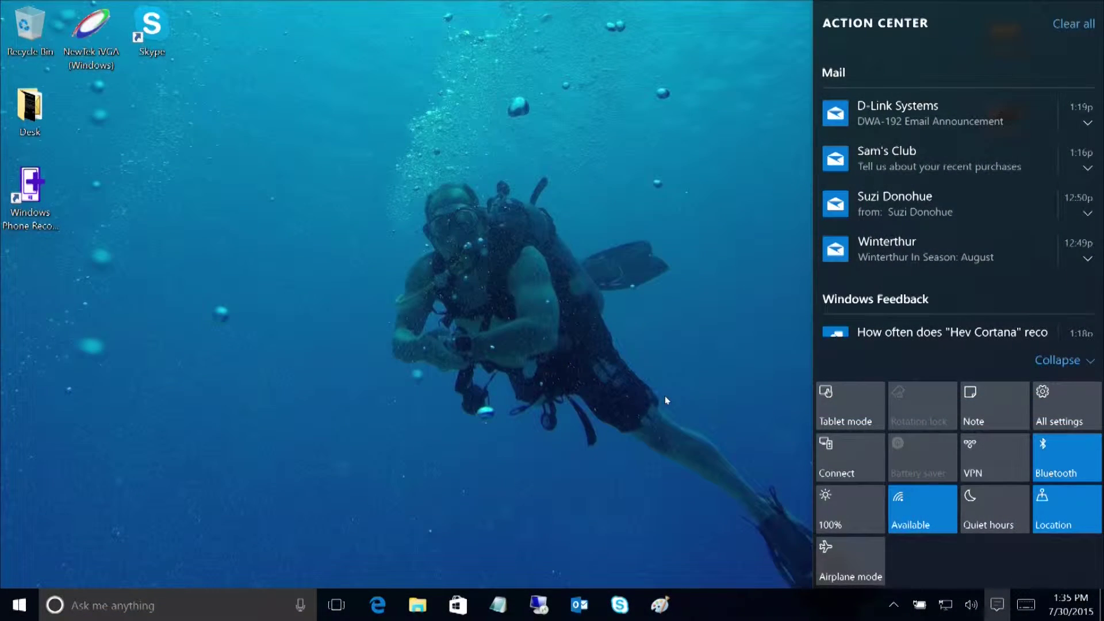
pyautogui.press('Right')
pyautogui.press('Return')
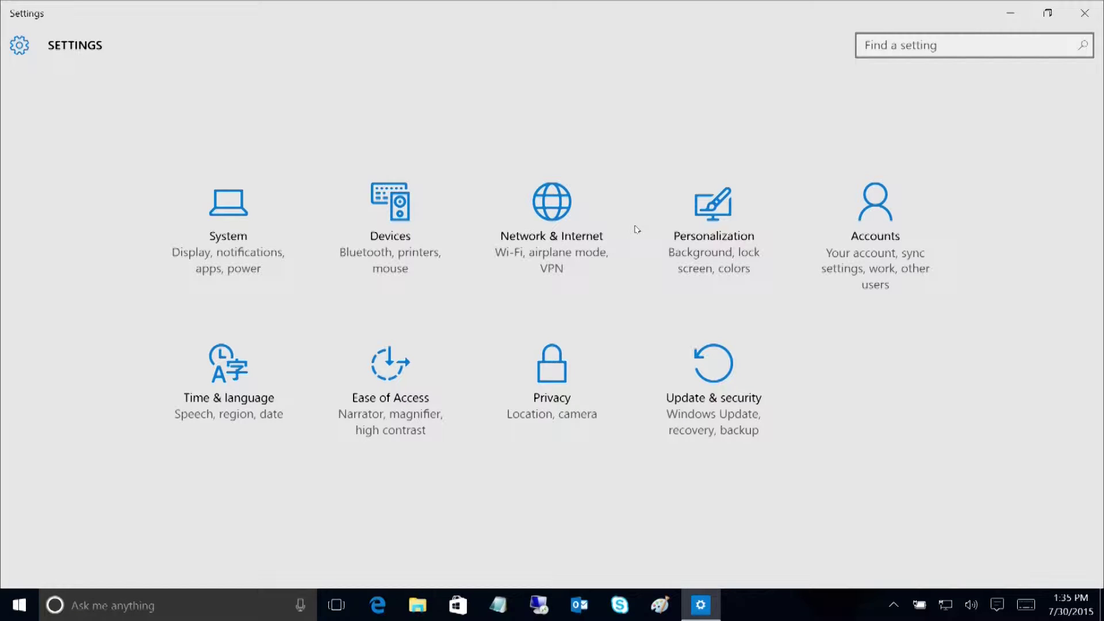
pyautogui.click(168, 153)
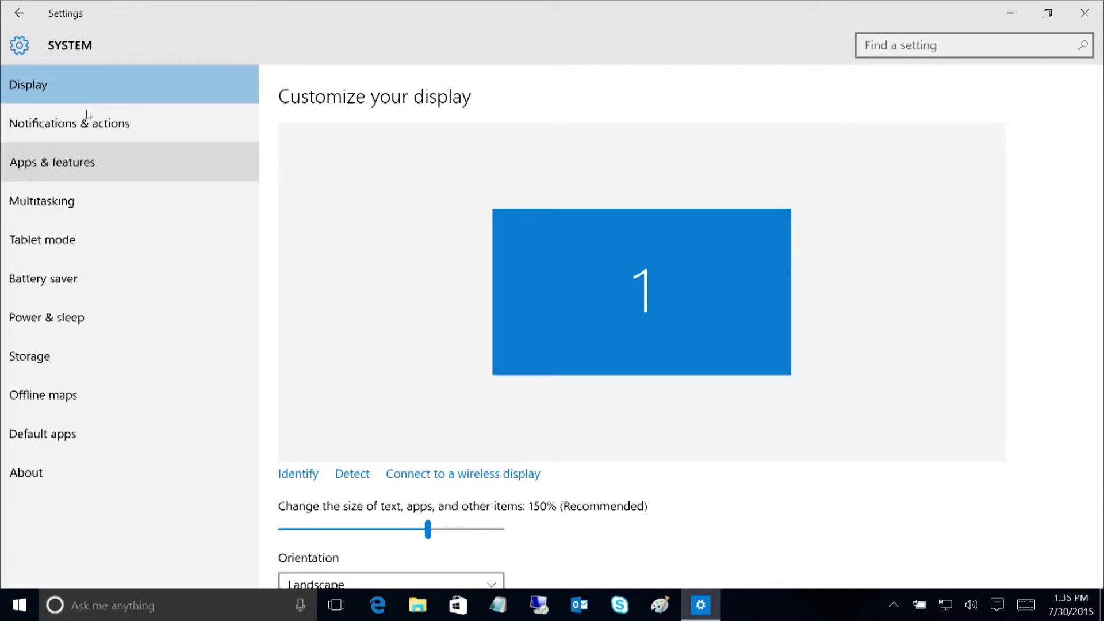
pyautogui.click(43, 395)
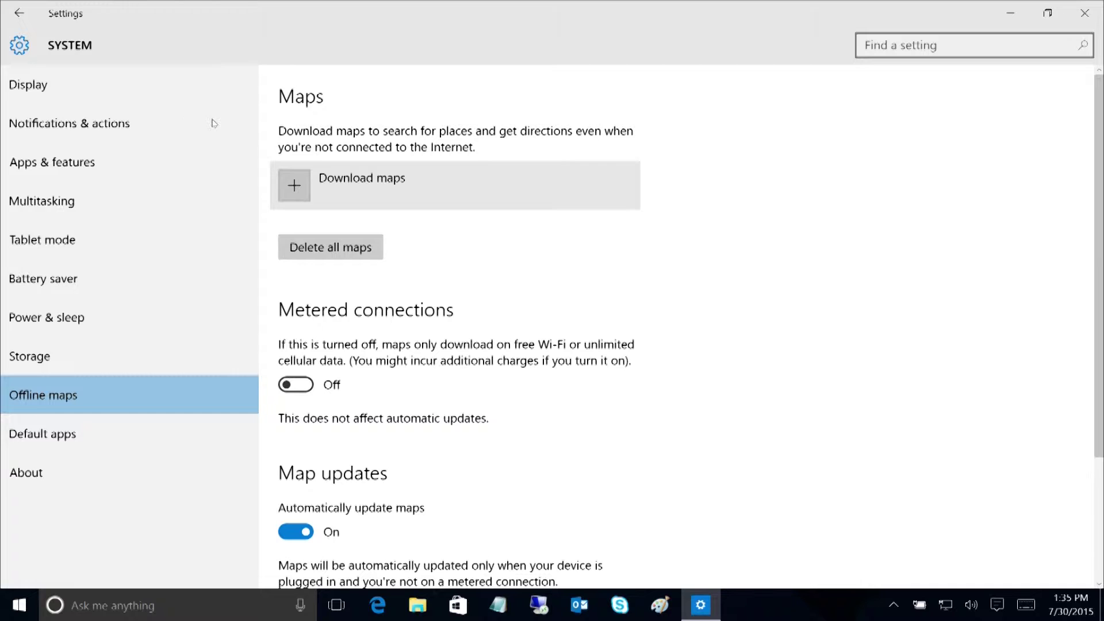
# Browse the downloadable offline maps for North and Central America down to the list of USA regions
pyautogui.press('Return')
pyautogui.press('Down')
pyautogui.press('Down')
pyautogui.press('Down')
pyautogui.press('Down')
pyautogui.press('Down')
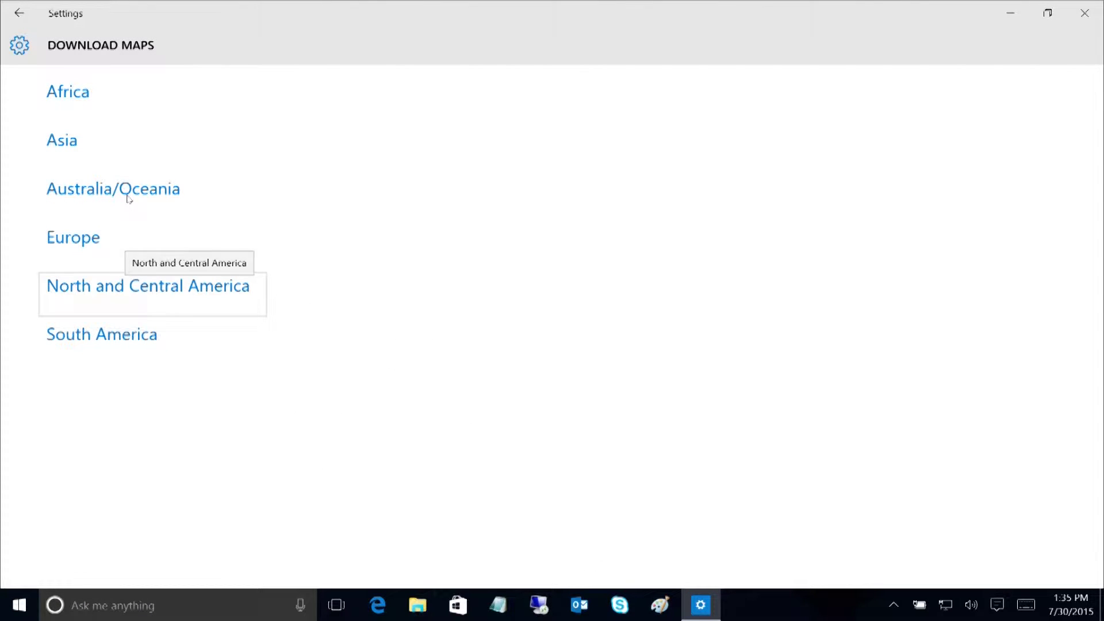
pyautogui.press('Return')
pyautogui.press('Up')
pyautogui.press('Up')
pyautogui.press('Up')
pyautogui.press('Up')
pyautogui.press('Right')
pyautogui.press('Right')
pyautogui.press('Return')
pyautogui.press('Left')
pyautogui.press('Up')
pyautogui.press('Up')
pyautogui.press('Up')
pyautogui.press('Up')
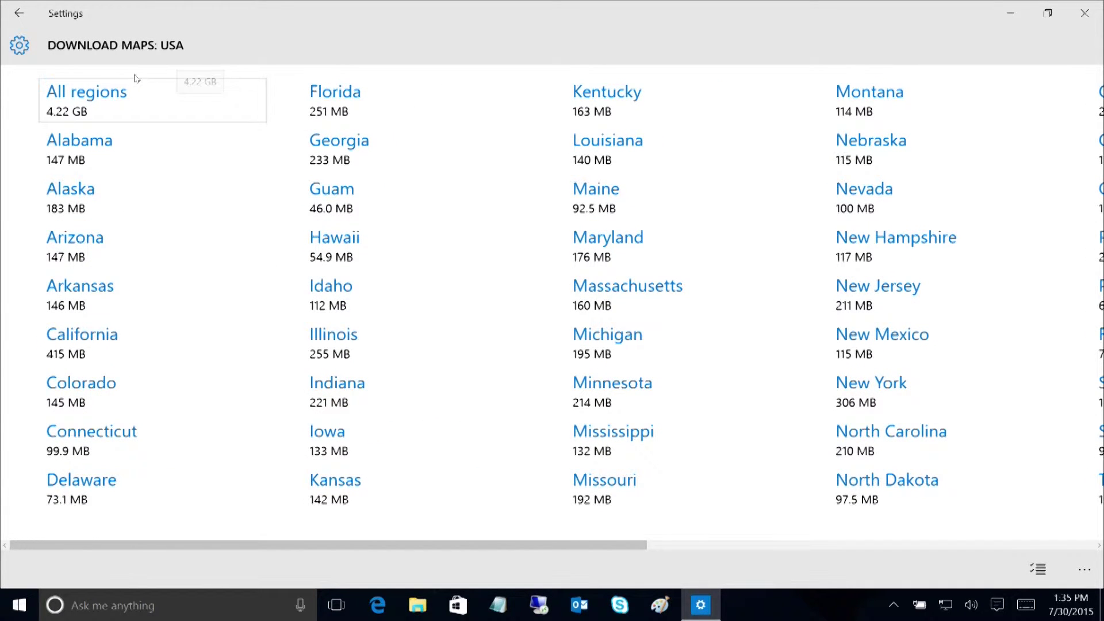
# Go back from the USA map list to the Offline maps page and close Settings
pyautogui.click(18, 10)
pyautogui.click(18, 10)
pyautogui.click(19, 11)
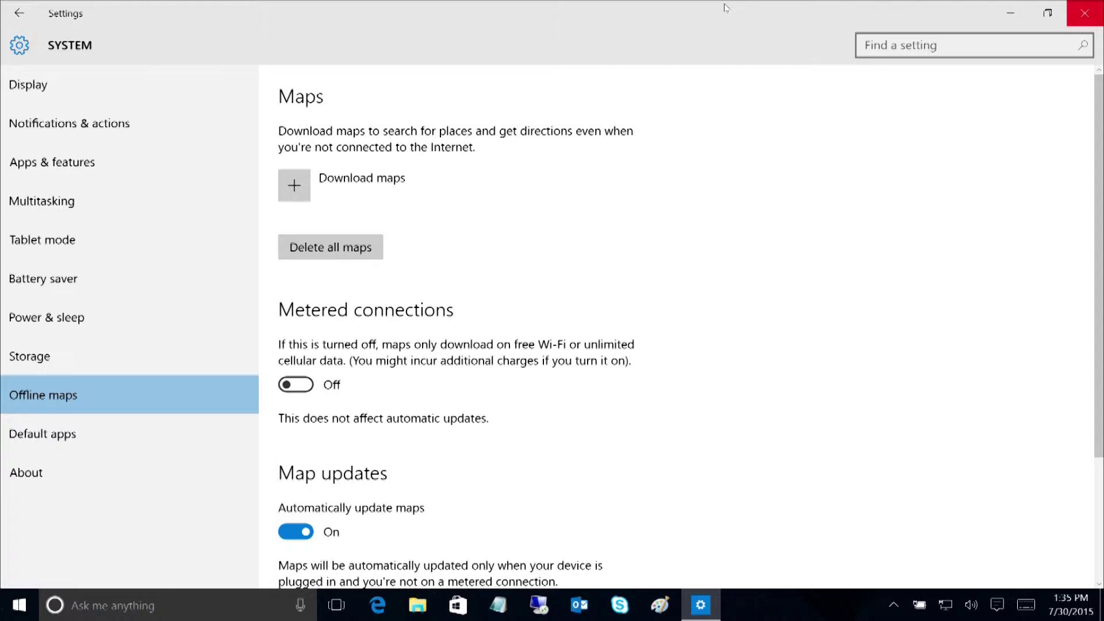
pyautogui.click(1085, 13)
# Search Cortana for "download offline maps", view the Microsoft help instructions, and return to the desktop
pyautogui.press('super+s')
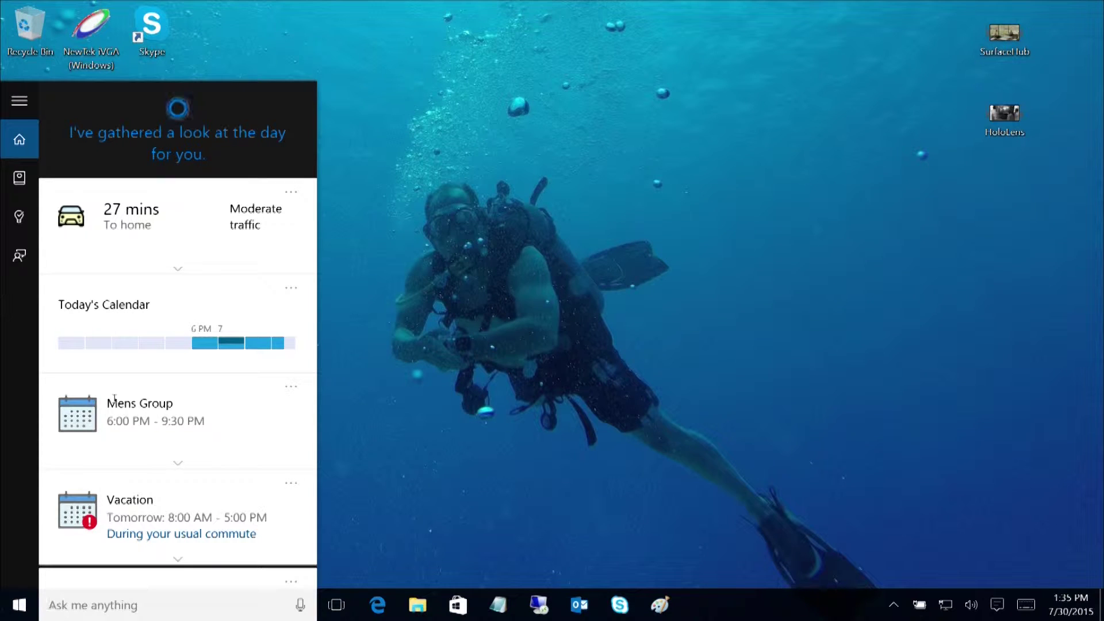
pyautogui.write('dow')
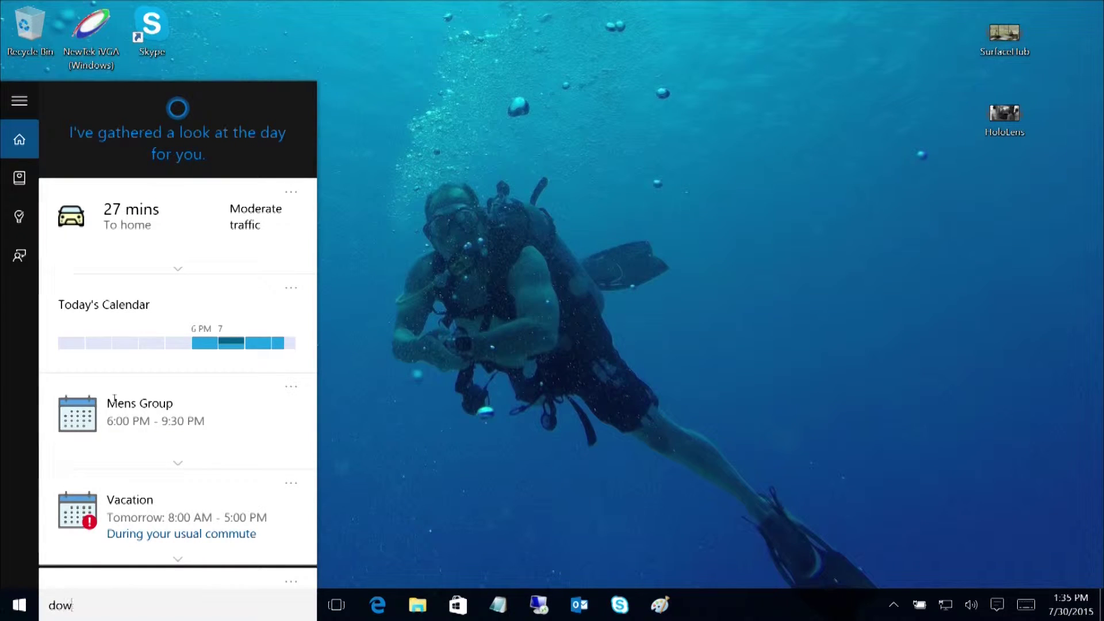
pyautogui.write('nload o')
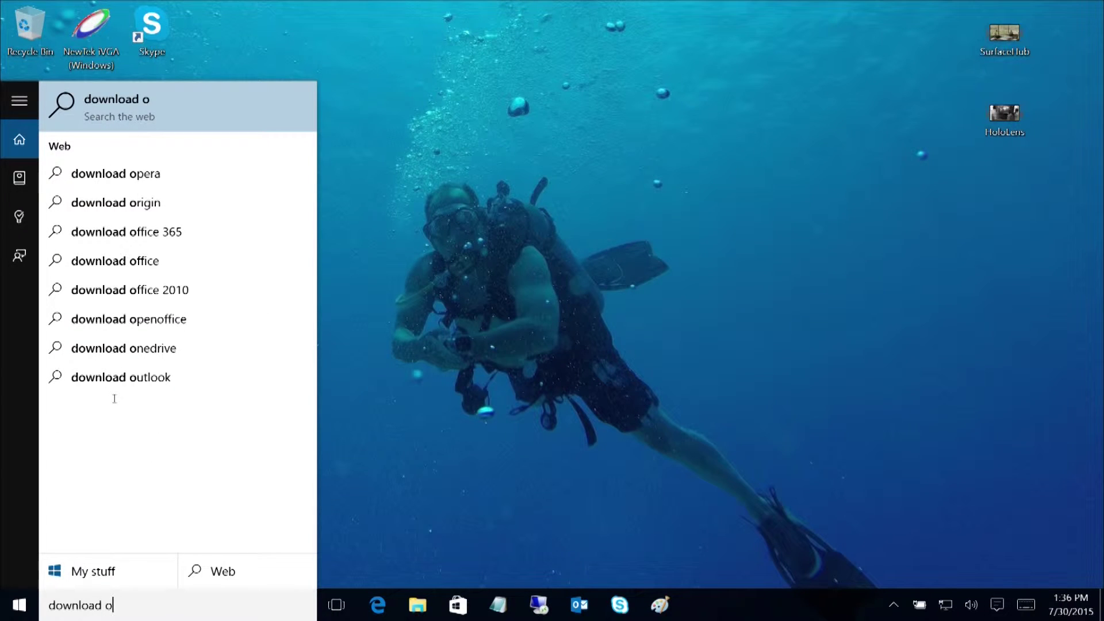
pyautogui.write('ffl')
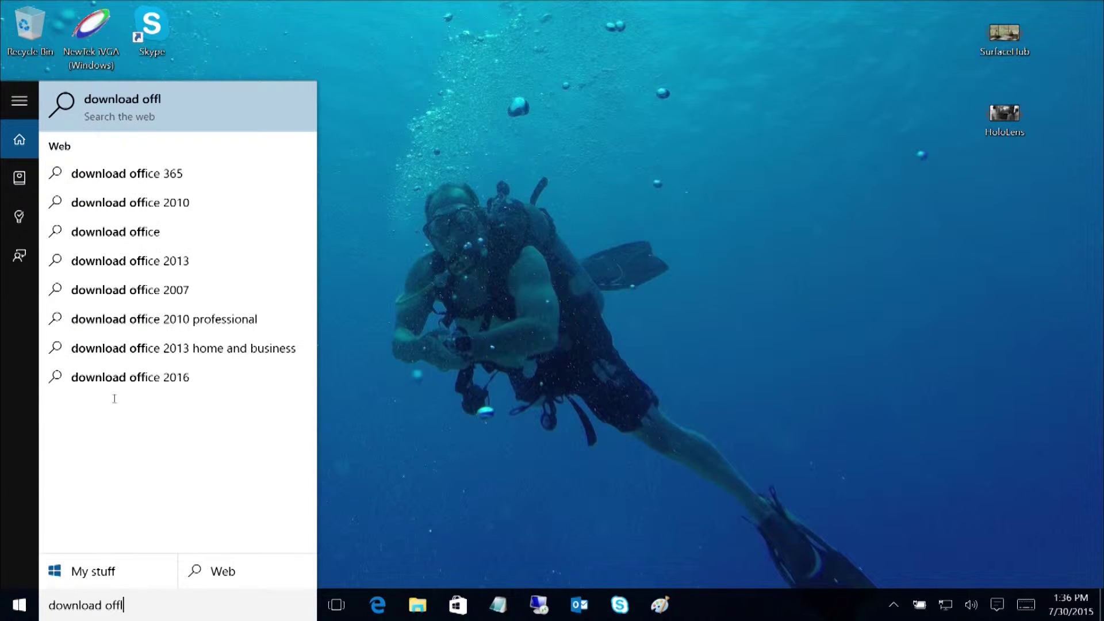
pyautogui.write('ine ma')
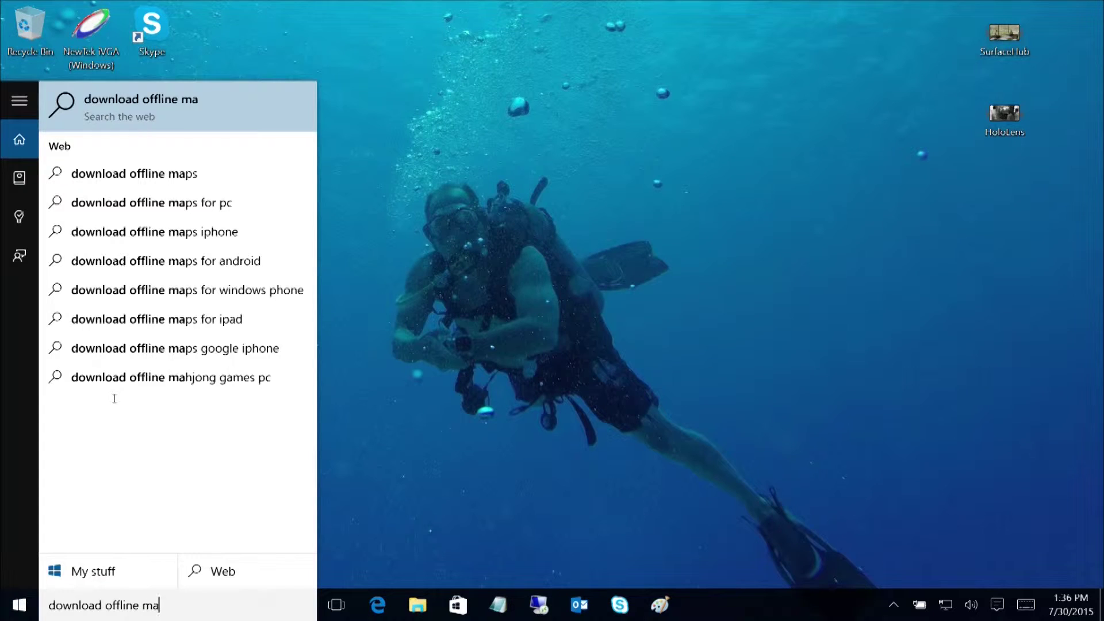
pyautogui.write('sp')
pyautogui.press('BackSpace')
pyautogui.press('BackSpace')
pyautogui.write('ps')
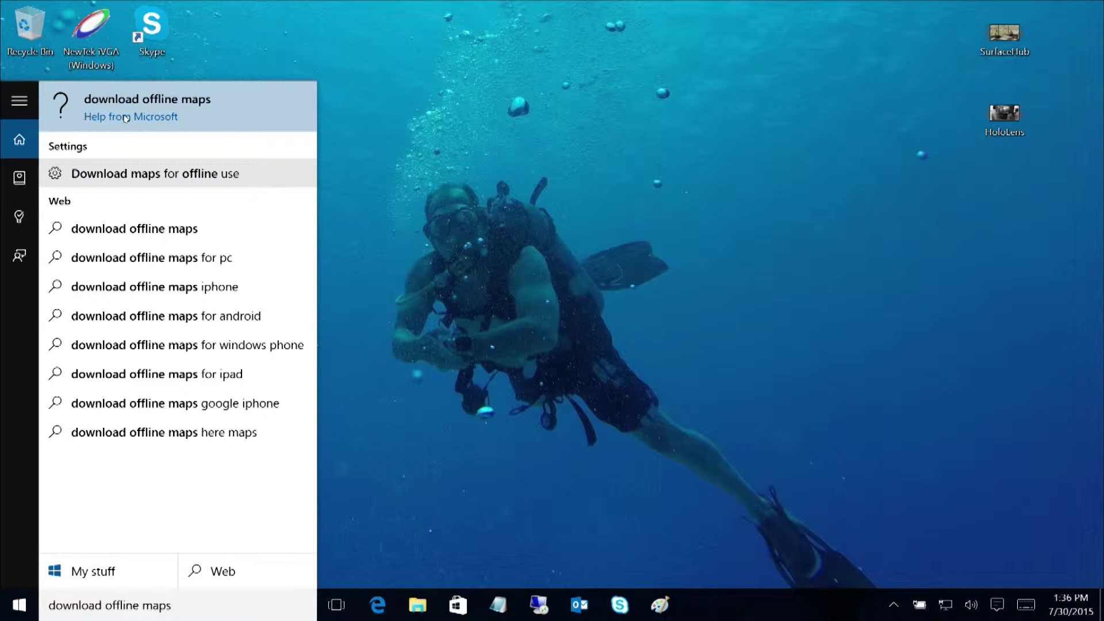
pyautogui.press('Escape')
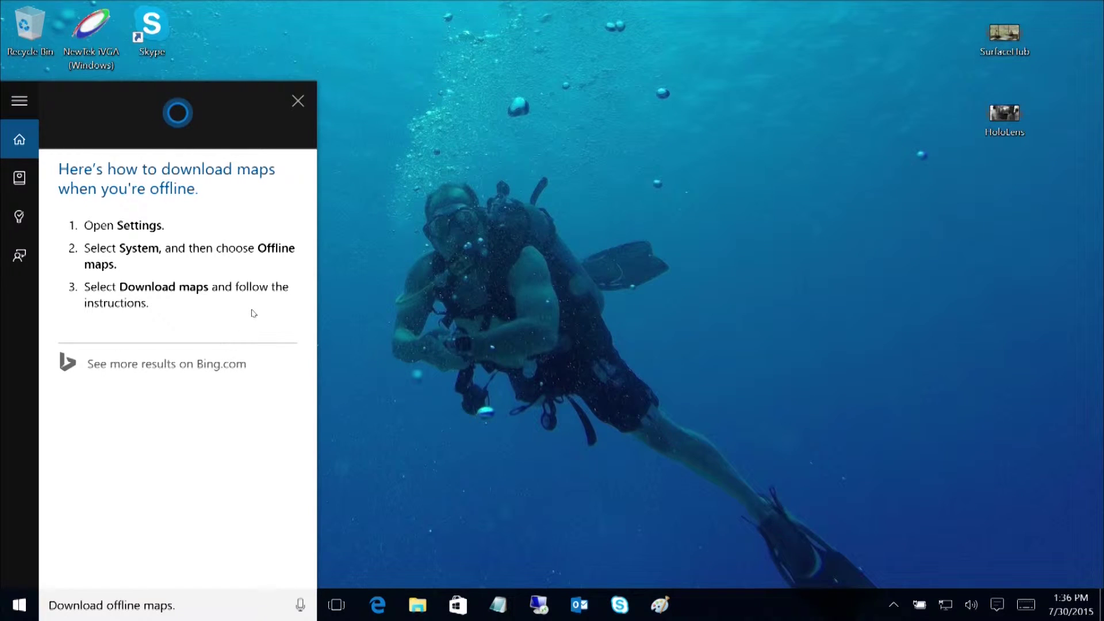
pyautogui.click(239, 78)
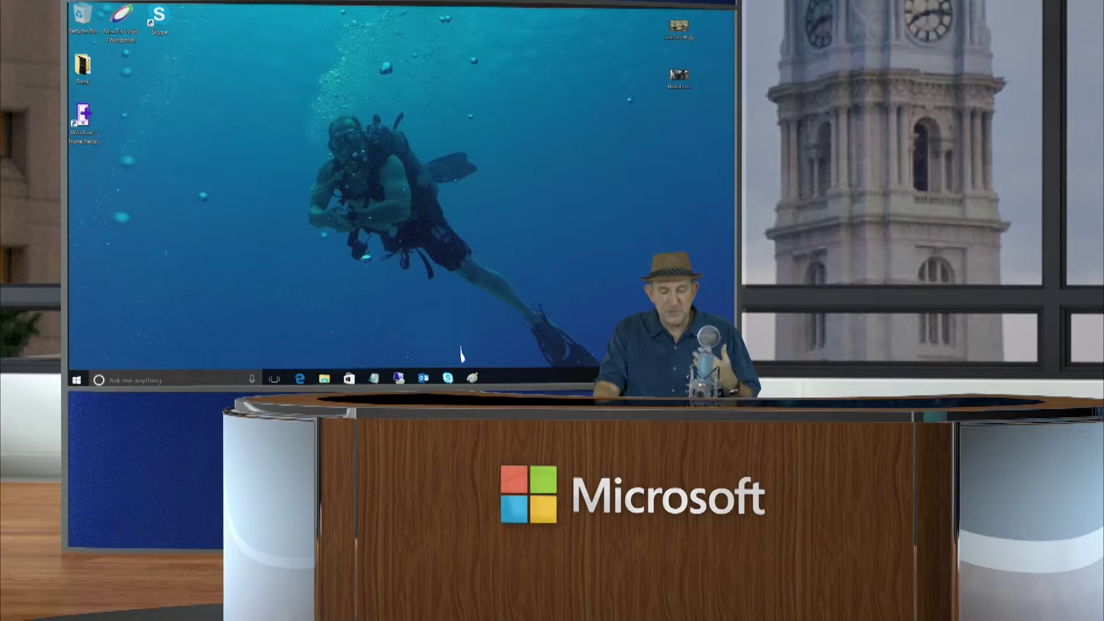
# Search Windows for "offline maps" and open the "Download maps for offline use" system settings
pyautogui.press('super')
pyautogui.write('o')
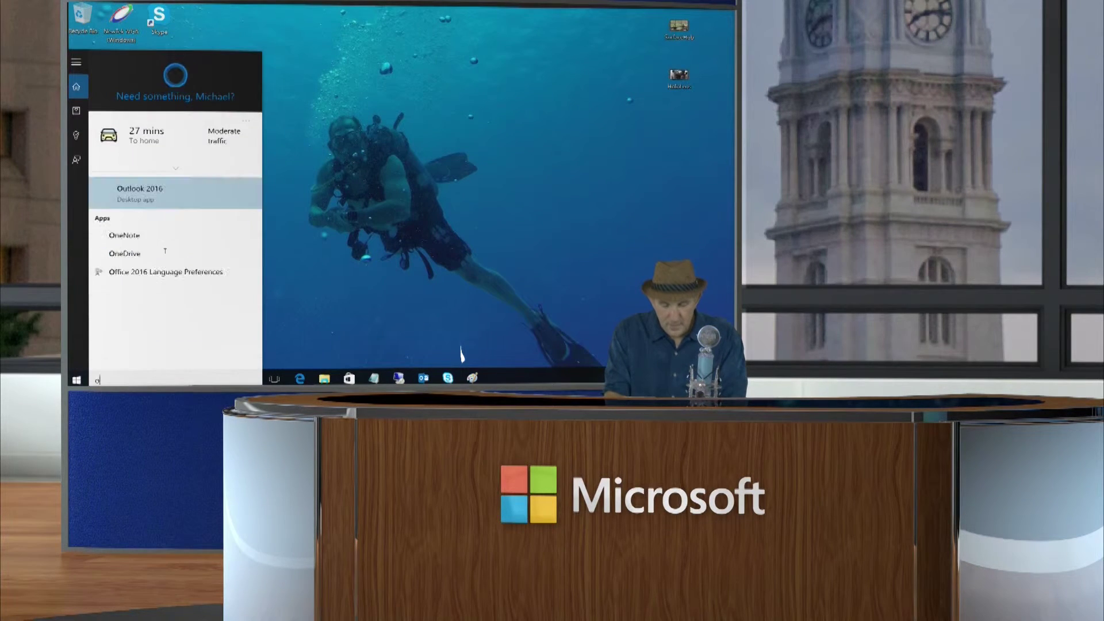
pyautogui.write('fflin')
pyautogui.write('maps')
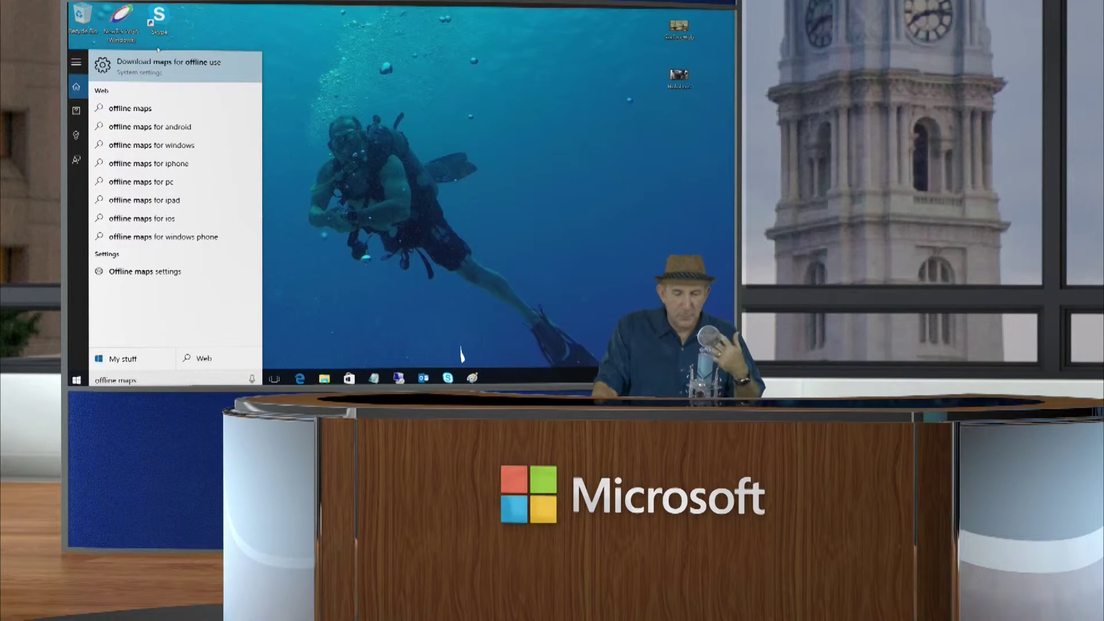
pyautogui.click(161, 63)
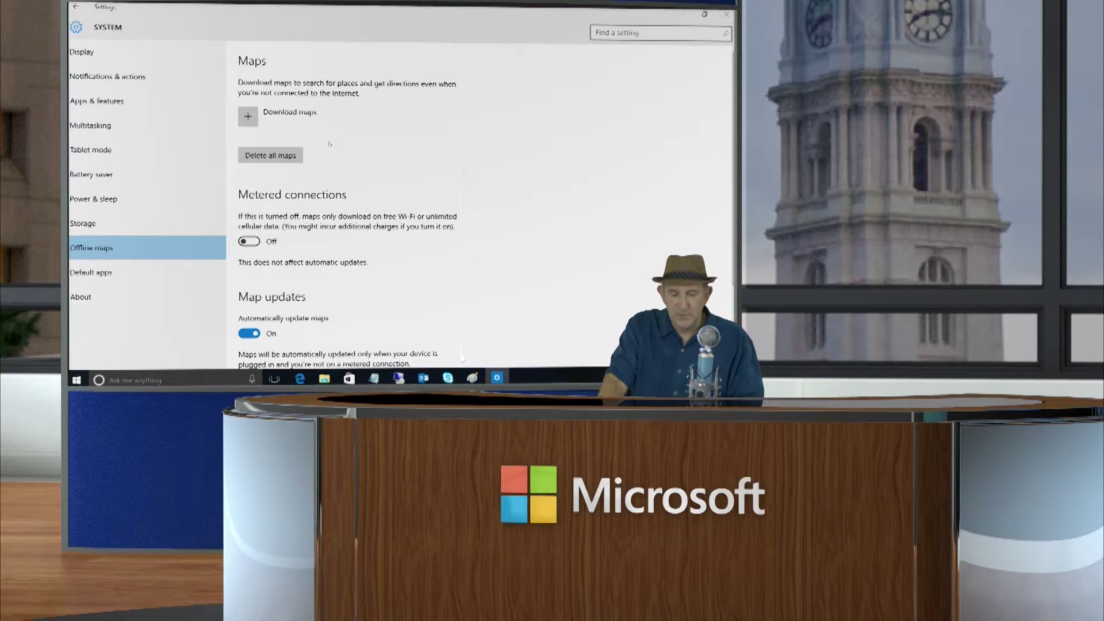
pyautogui.click(362, 124)
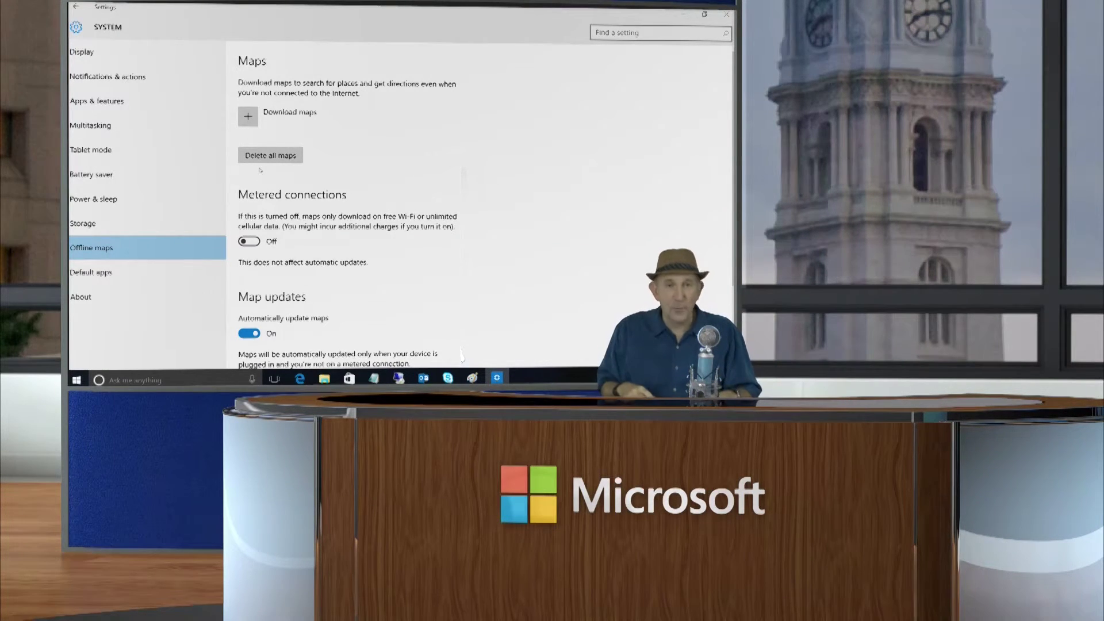
# Launch the Maps app from its Start tile near the MultiMedia group
pyautogui.press('super')
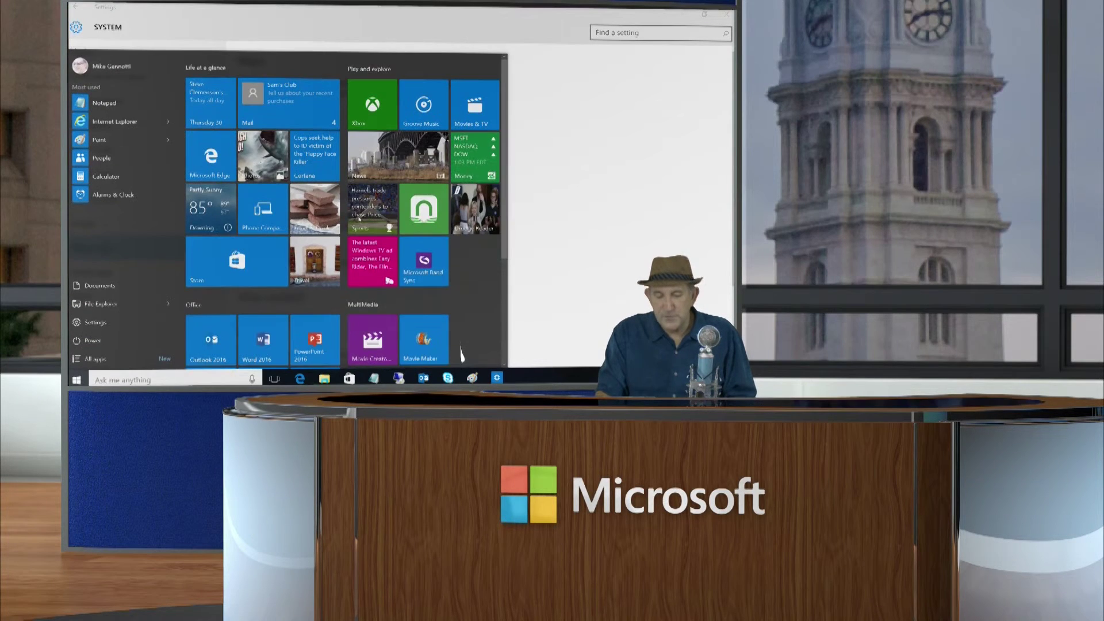
pyautogui.scroll(-3, 461, 355)
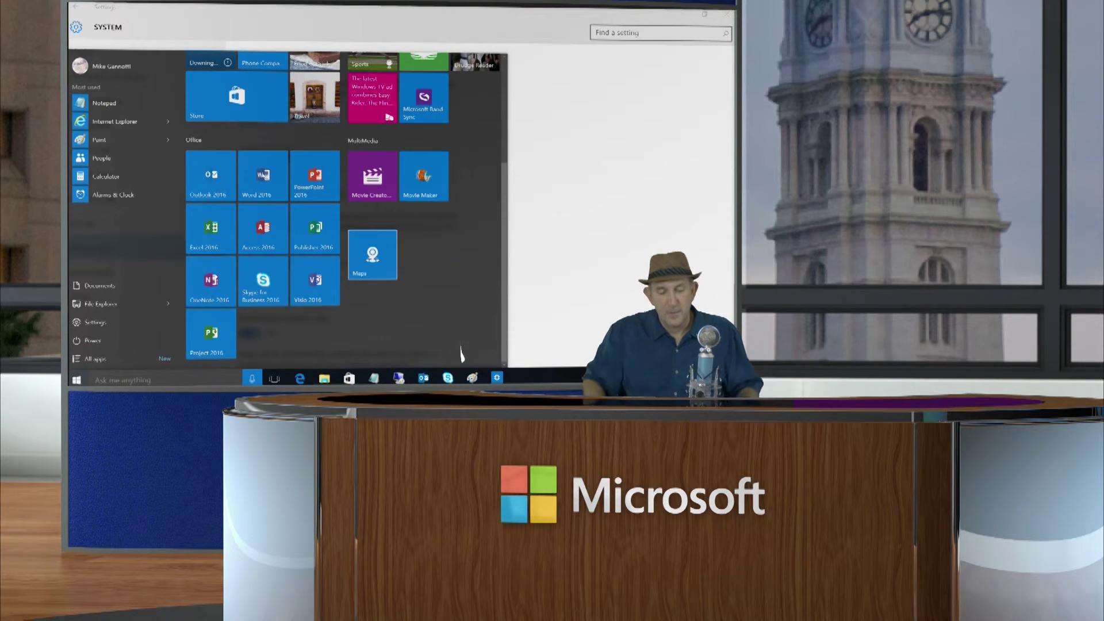
pyautogui.press('Return')
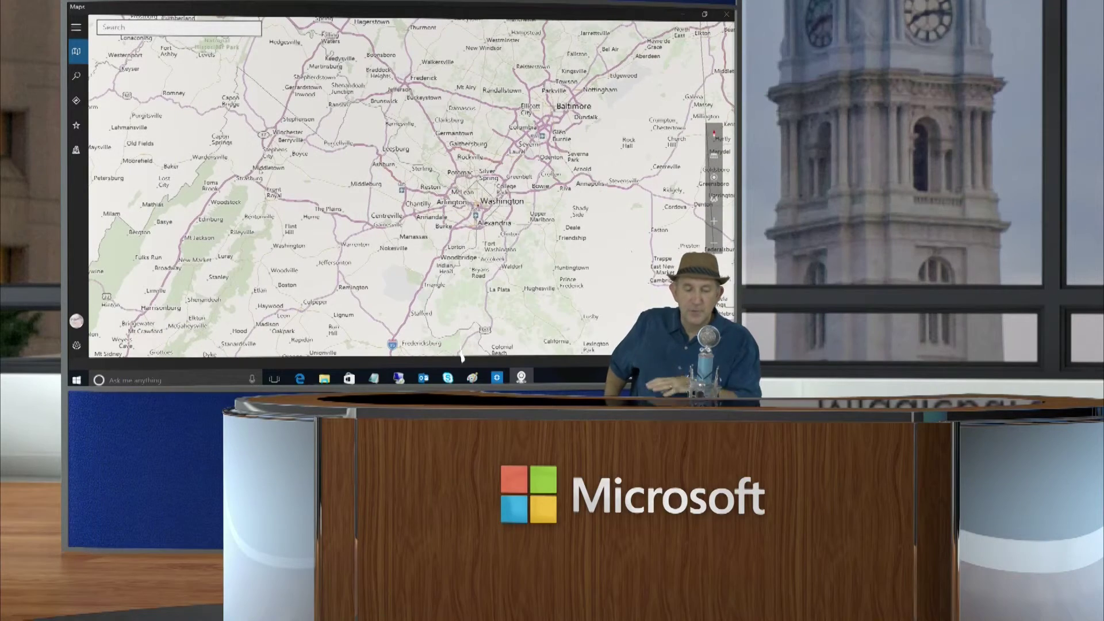